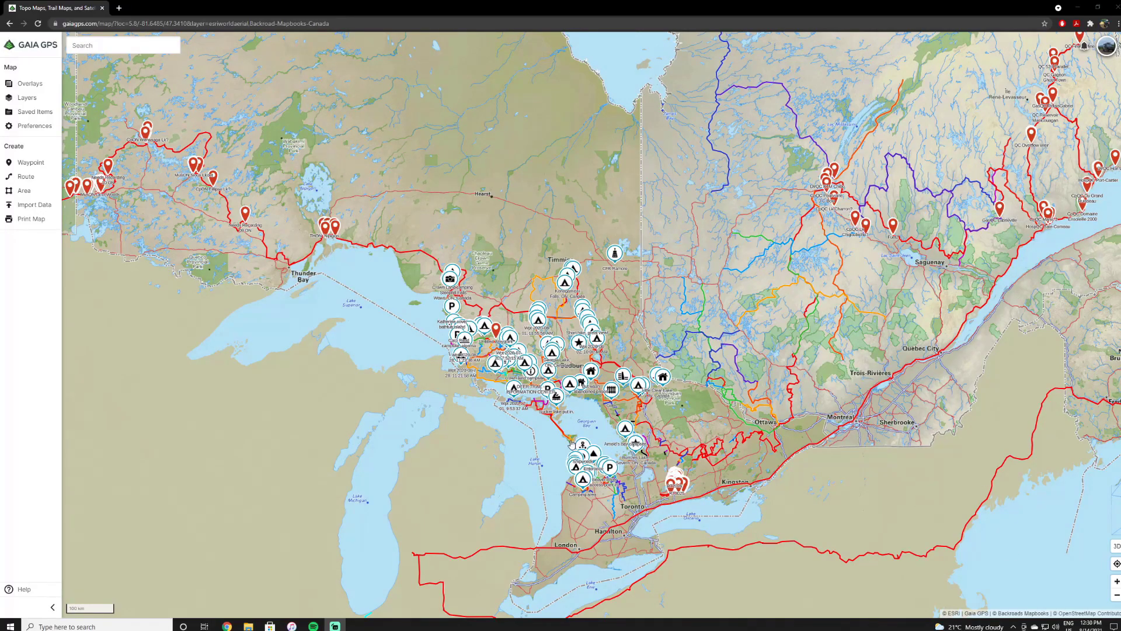
left_click_drag(567, 424, 578, 433)
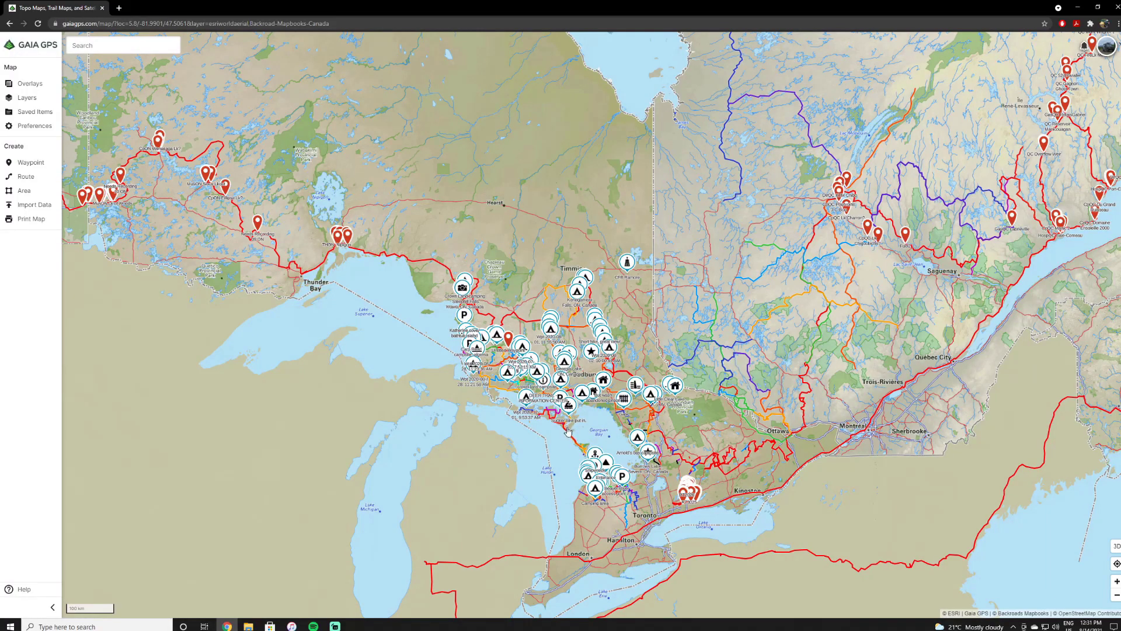
left_click_drag(537, 345, 550, 355)
scroll(552, 382, "up", 3)
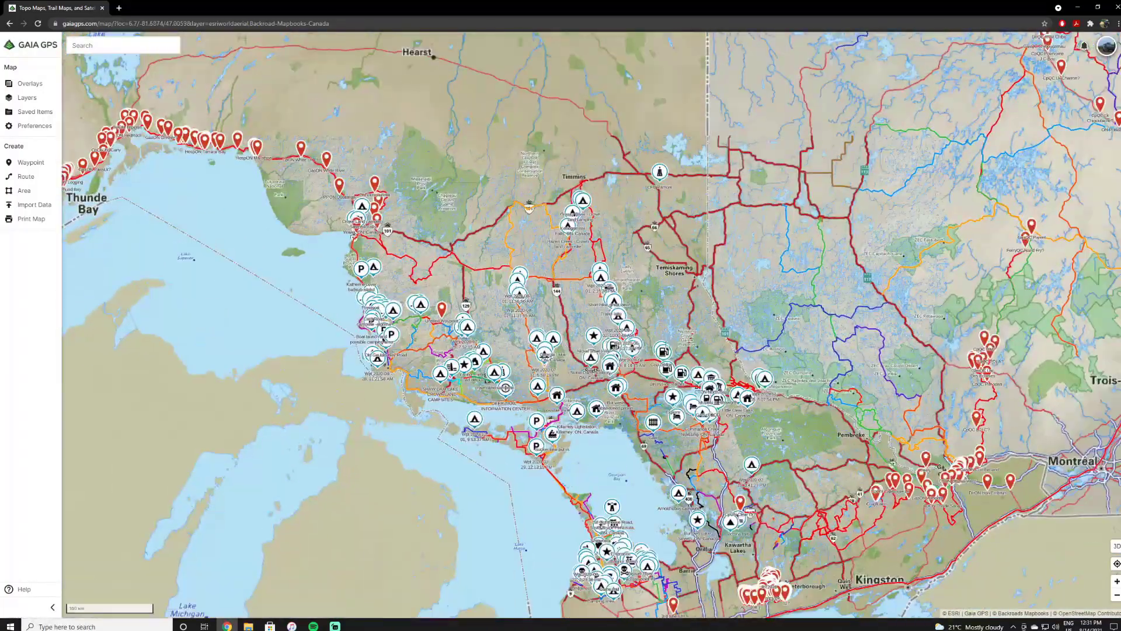
left_click_drag(754, 354, 754, 332)
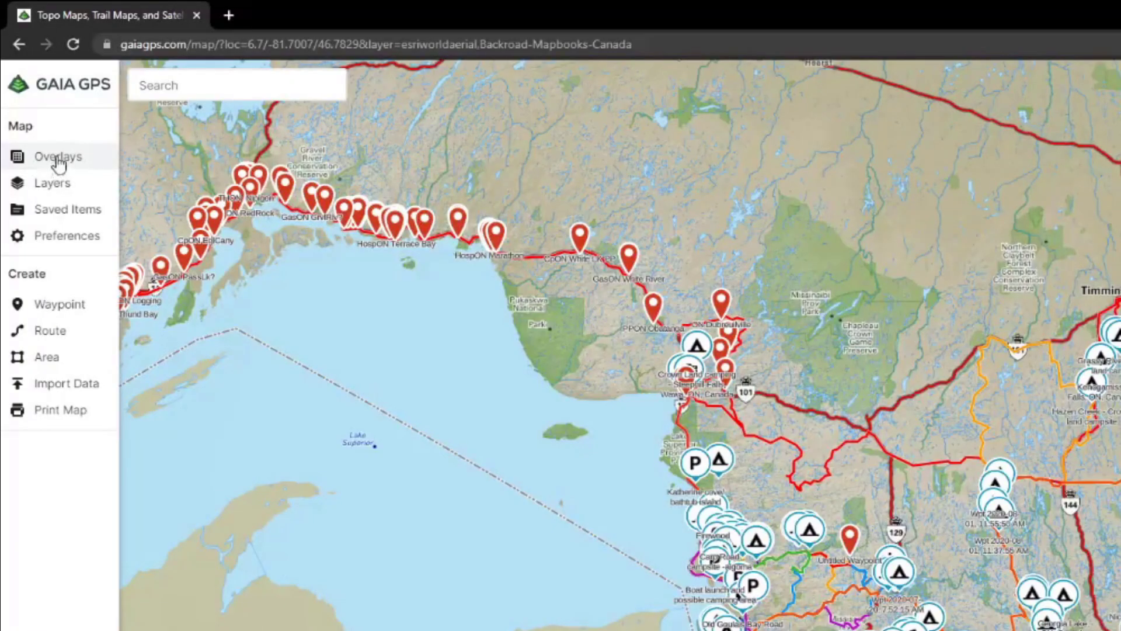
Hide the waypoints, waypoint labels, routes and tracks on the map.
left_click(20, 83)
left_click(395, 128)
left_click(397, 165)
left_click(401, 204)
left_click(400, 239)
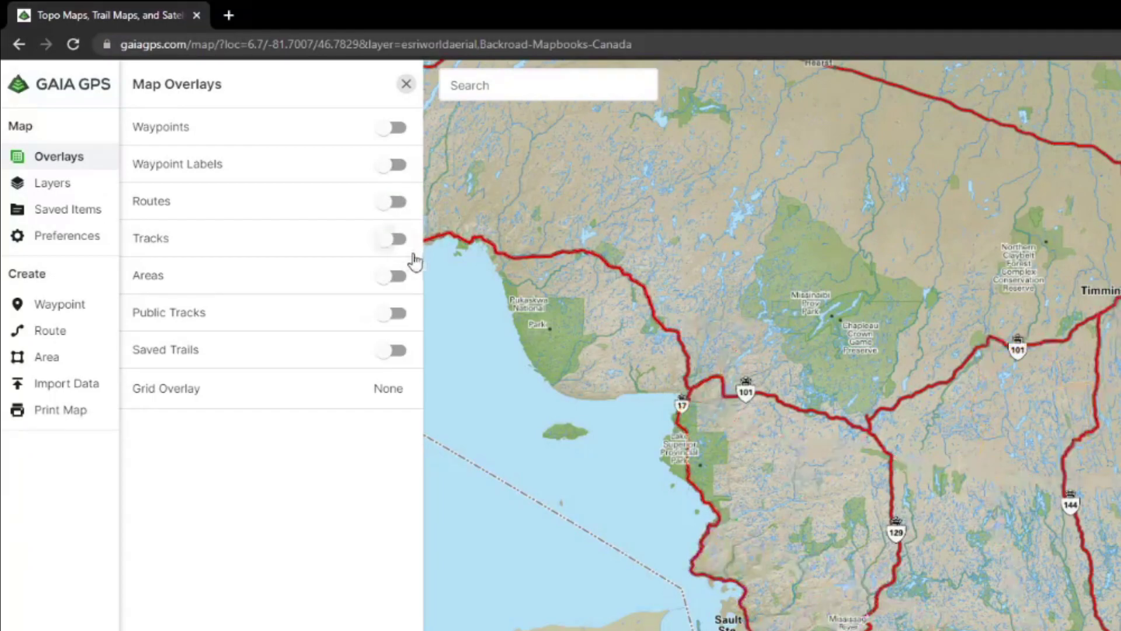
left_click(405, 85)
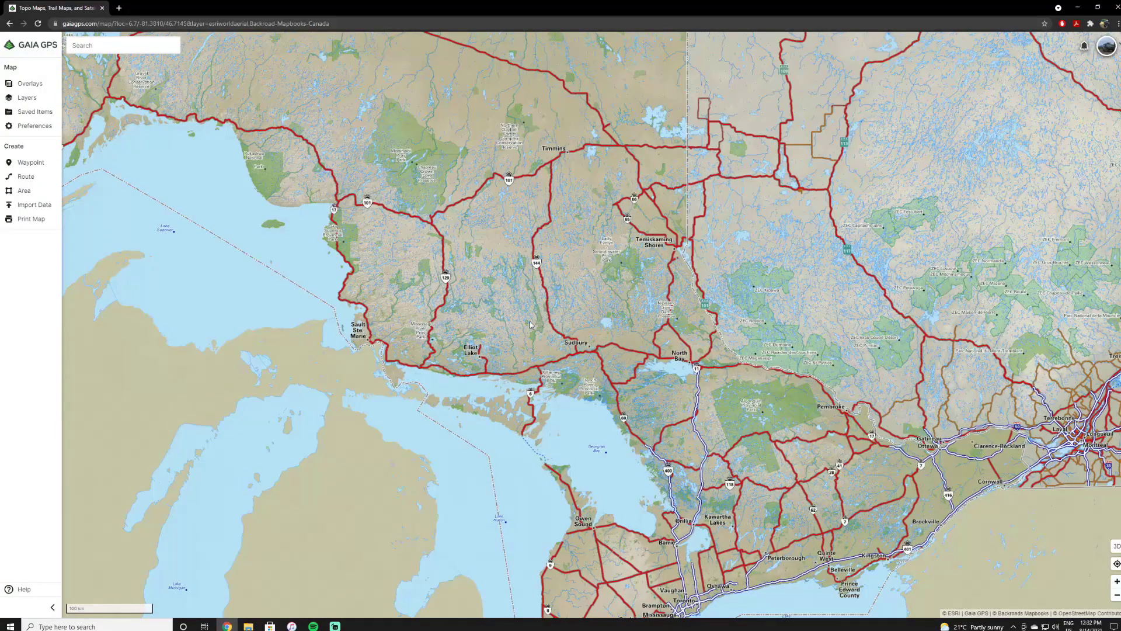
Examine the backroads along Highway 129 in the area between Sault Ste. Marie and Elliot Lake.
scroll(473, 296, "up", 3)
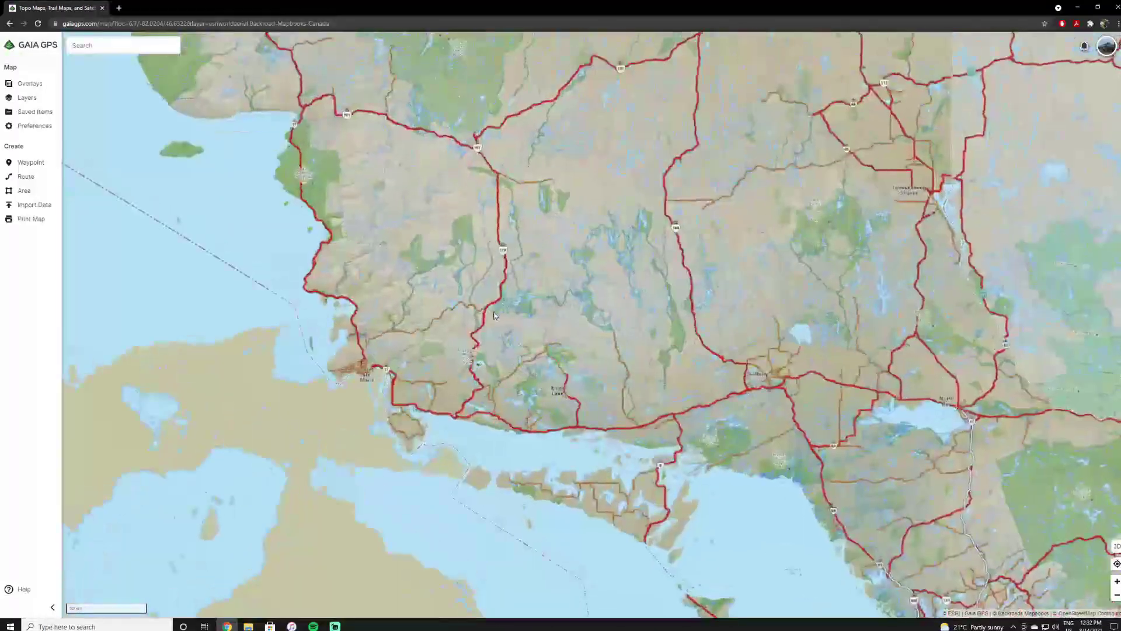
scroll(499, 302, "up", 4)
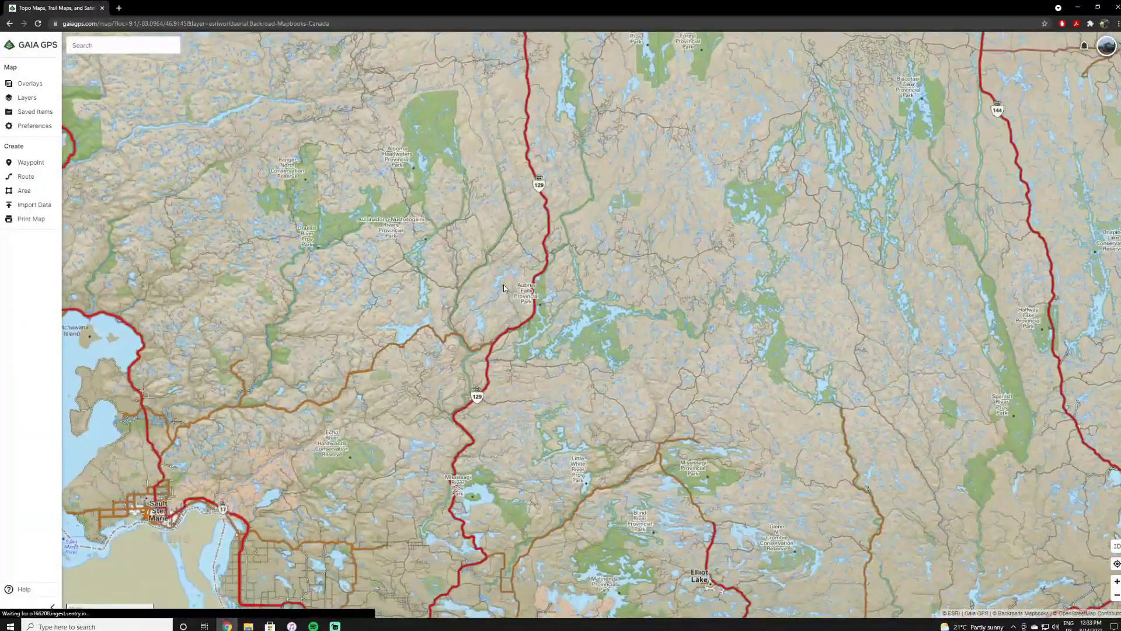
scroll(498, 302, "up", 3)
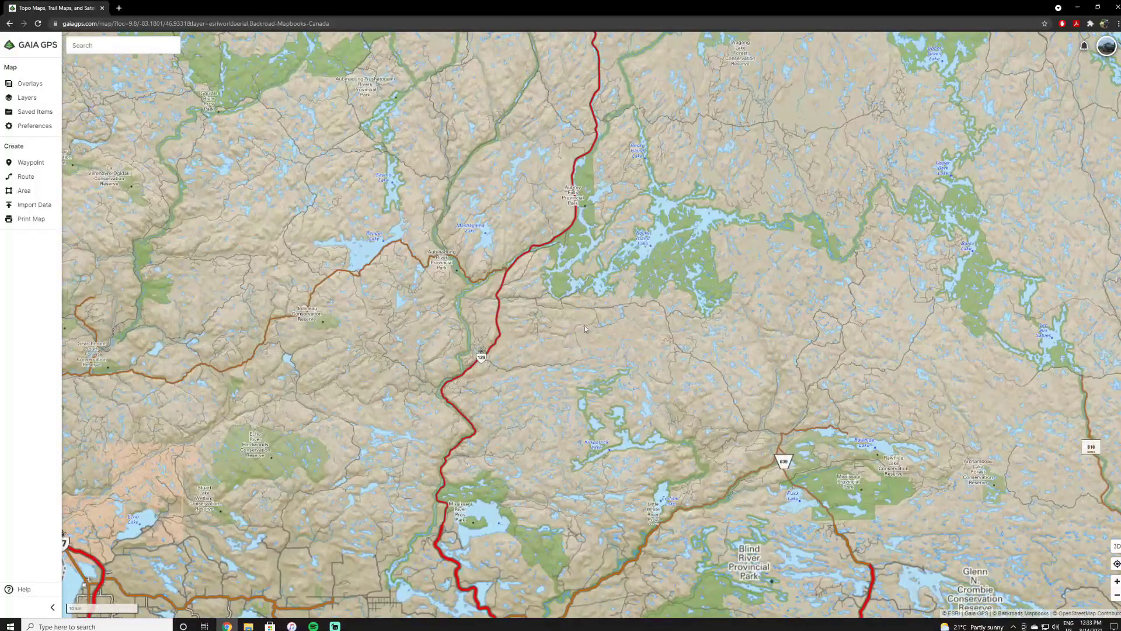
left_click_drag(520, 358, 522, 305)
scroll(521, 305, "up", 5)
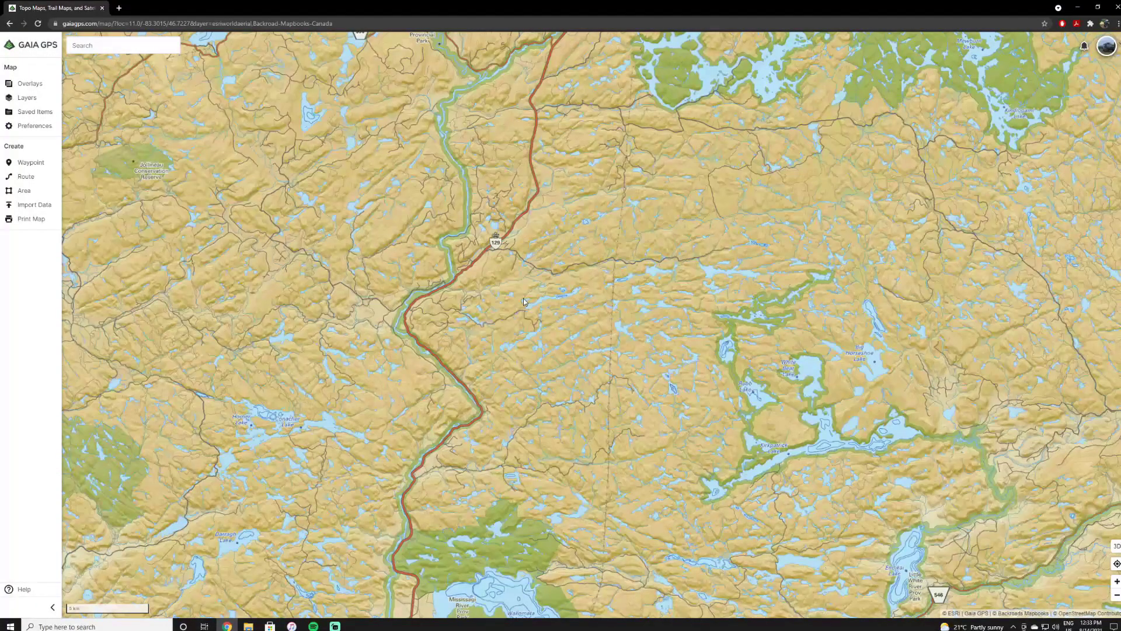
left_click_drag(524, 301, 517, 355)
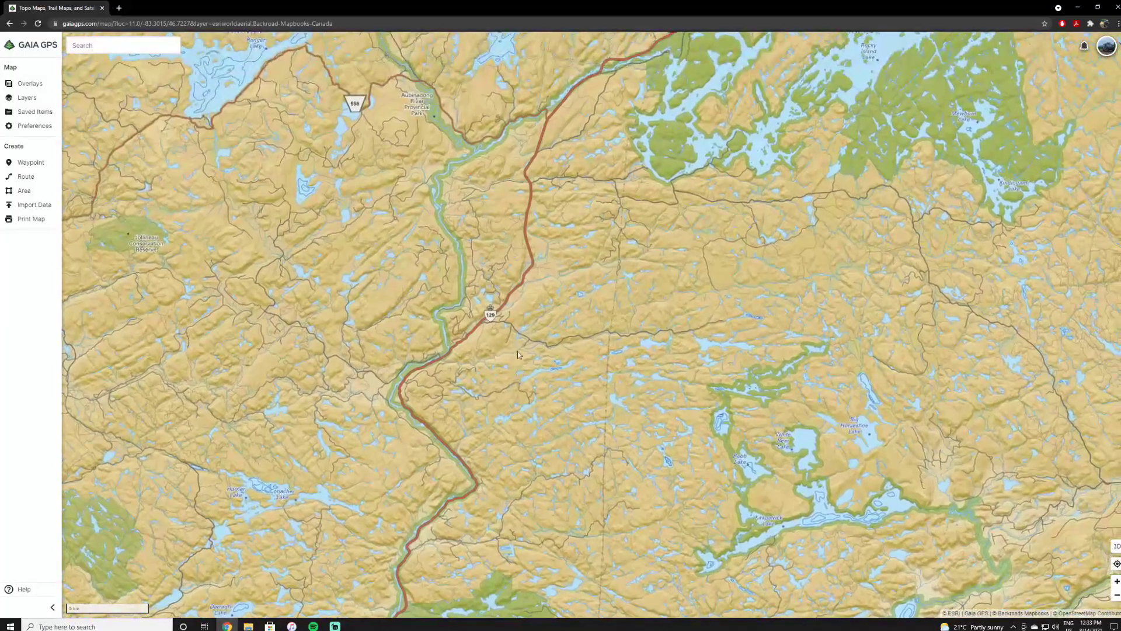
scroll(521, 320, "down", 1)
left_click_drag(501, 305, 532, 296)
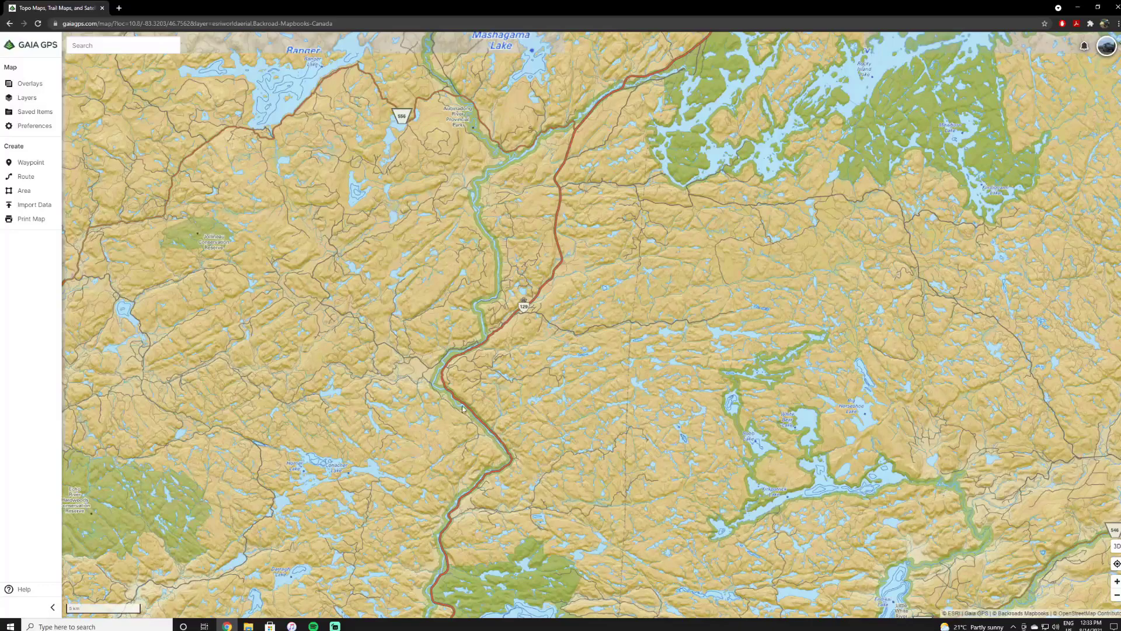
left_click_drag(556, 349, 562, 335)
left_click_drag(547, 407, 497, 420)
mouse_move(487, 326)
left_mouse_down()
mouse_move(489, 356)
mouse_move(501, 336)
mouse_move(517, 338)
left_mouse_up()
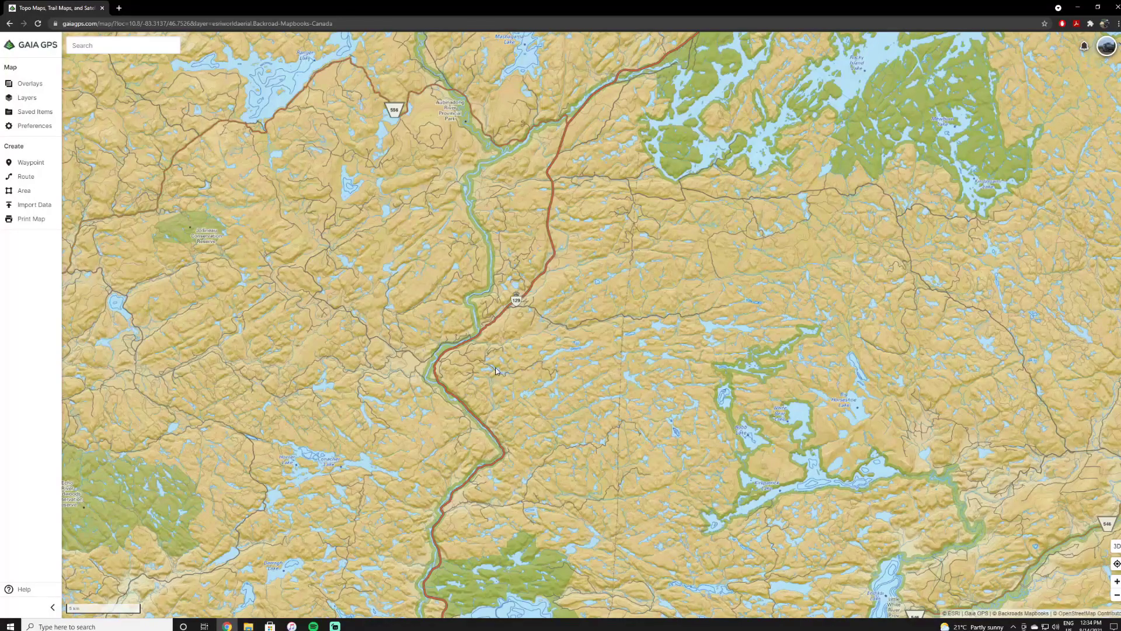
Examine Highway 129 north to Rocky Island Lake, then back south to the side road branching east toward Kirkpatrick Lake.
left_click_drag(548, 352, 449, 470)
left_click_drag(631, 172, 631, 216)
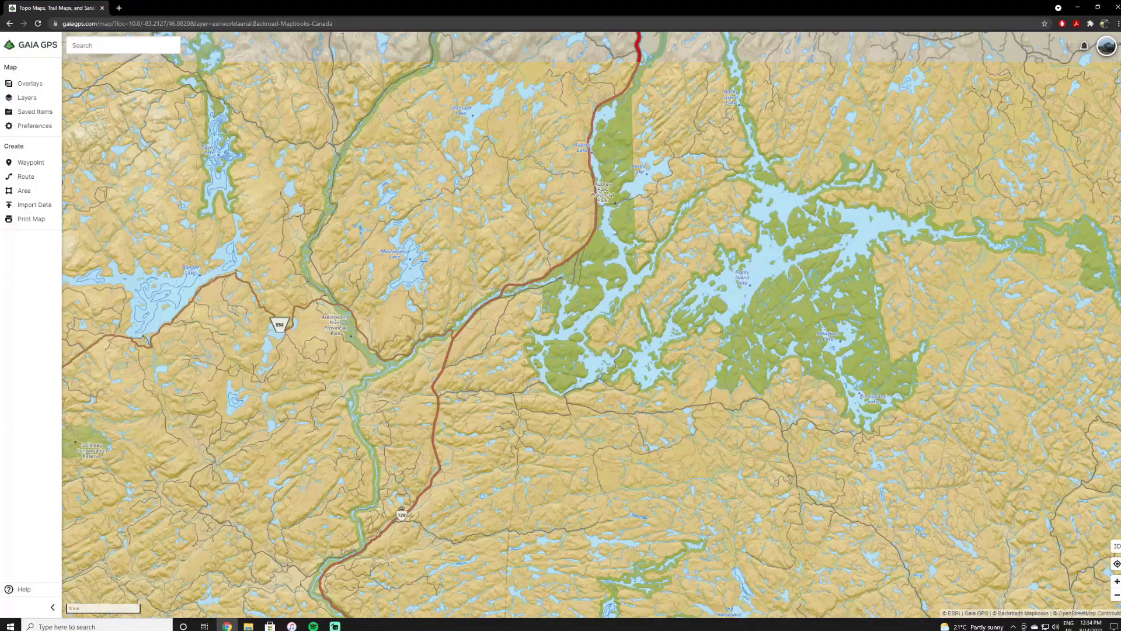
left_click_drag(629, 230, 645, 209)
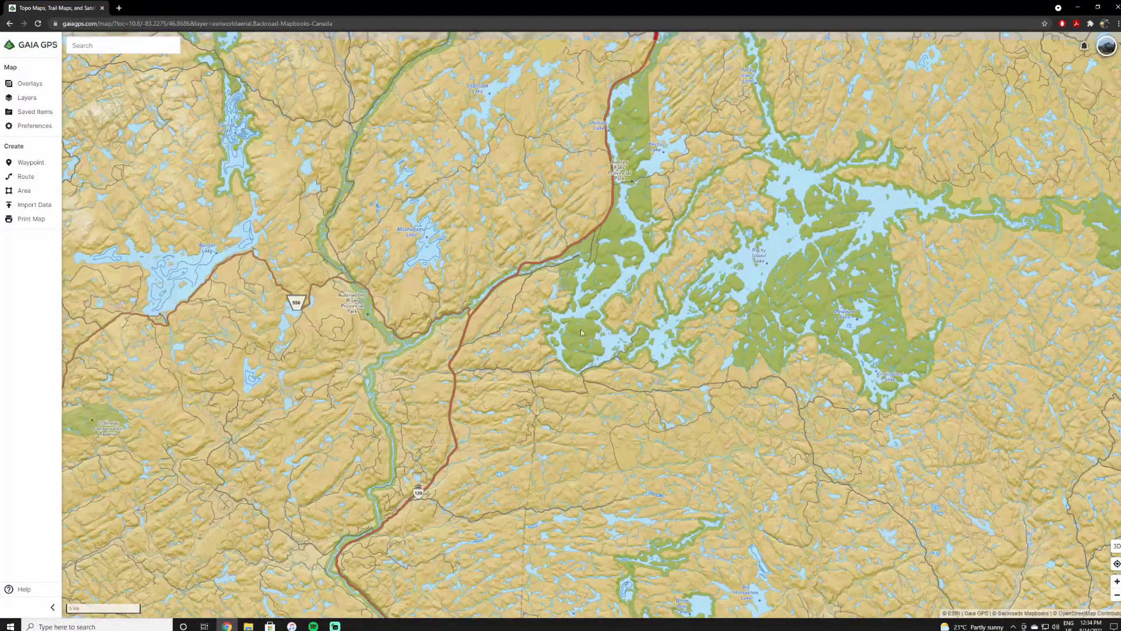
left_click_drag(595, 267, 566, 344)
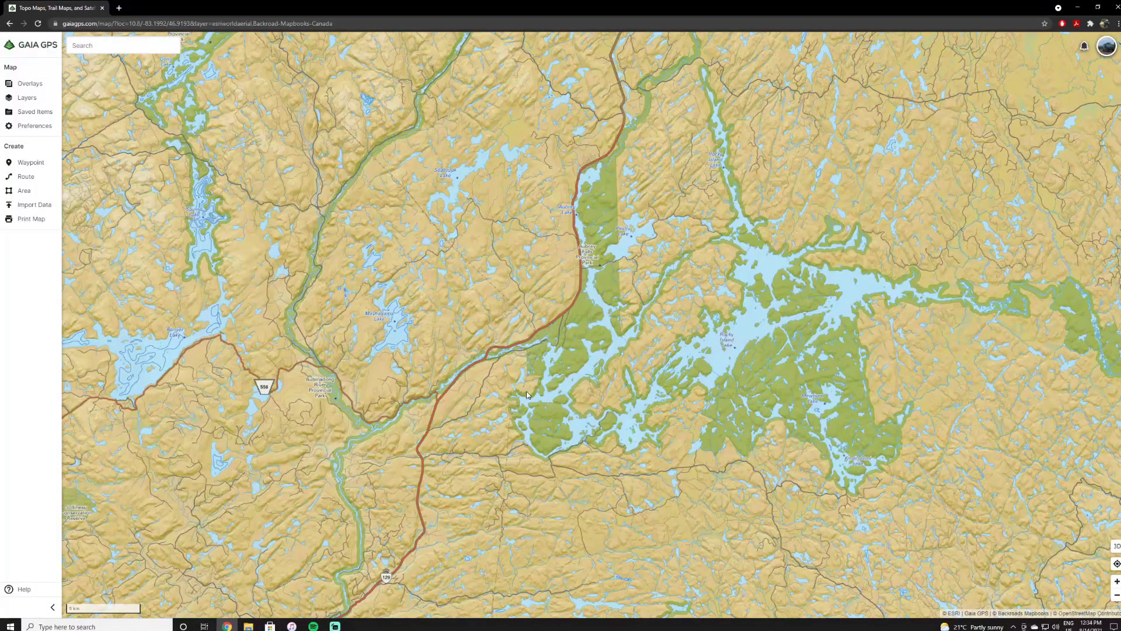
left_click_drag(528, 400, 597, 269)
left_click_drag(525, 327, 580, 114)
left_click_drag(583, 361, 580, 310)
left_click_drag(486, 259, 477, 331)
scroll(445, 270, "up", 4)
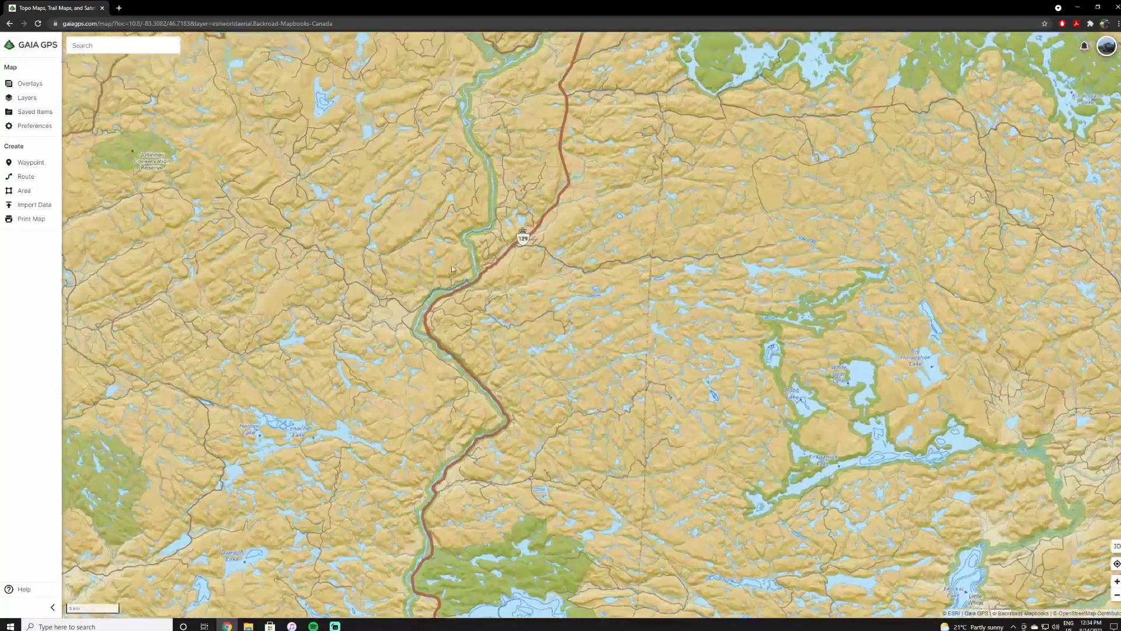
left_click_drag(567, 308, 572, 290)
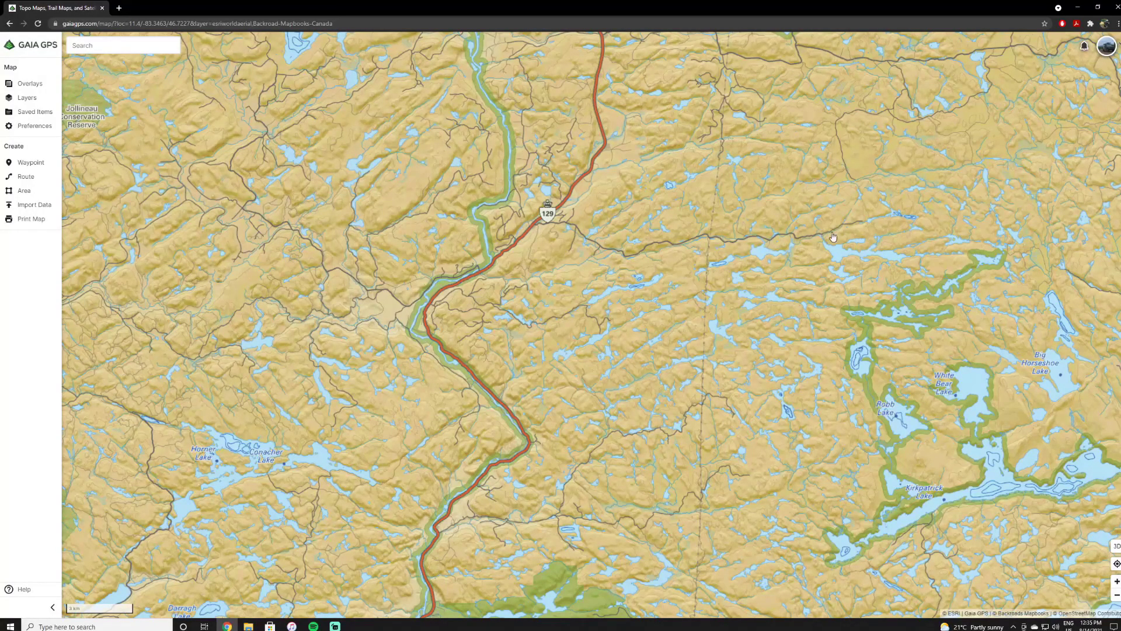
left_click_drag(777, 246, 740, 271)
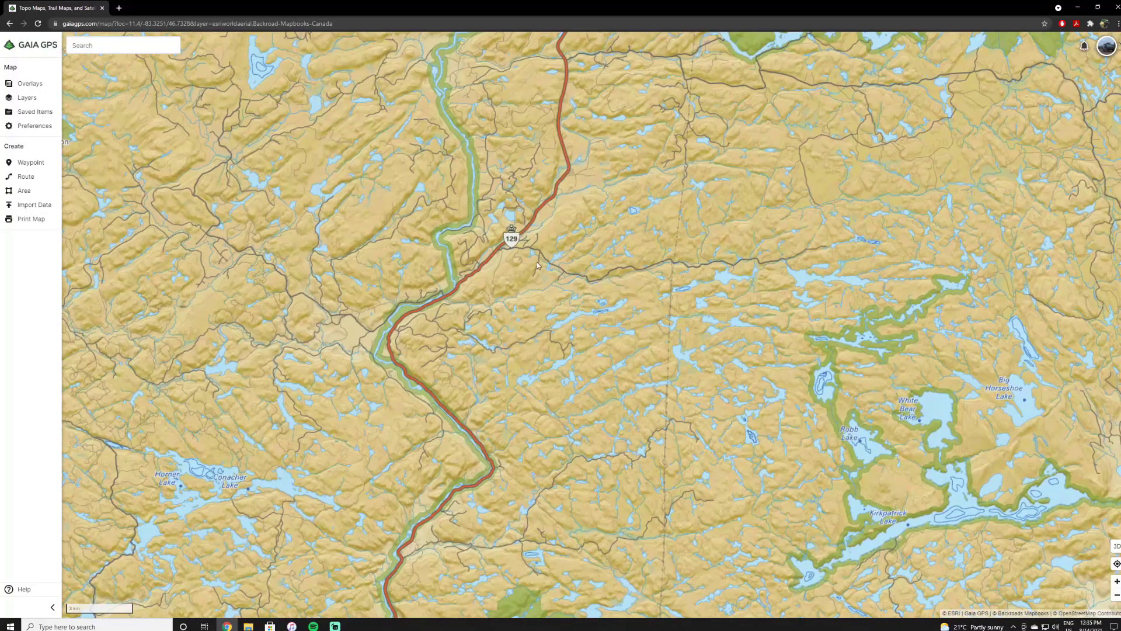
Blend satellite imagery into the map by setting the World Imagery layer's opacity to about 70%.
scroll(498, 274, "up", 2)
left_click(27, 97)
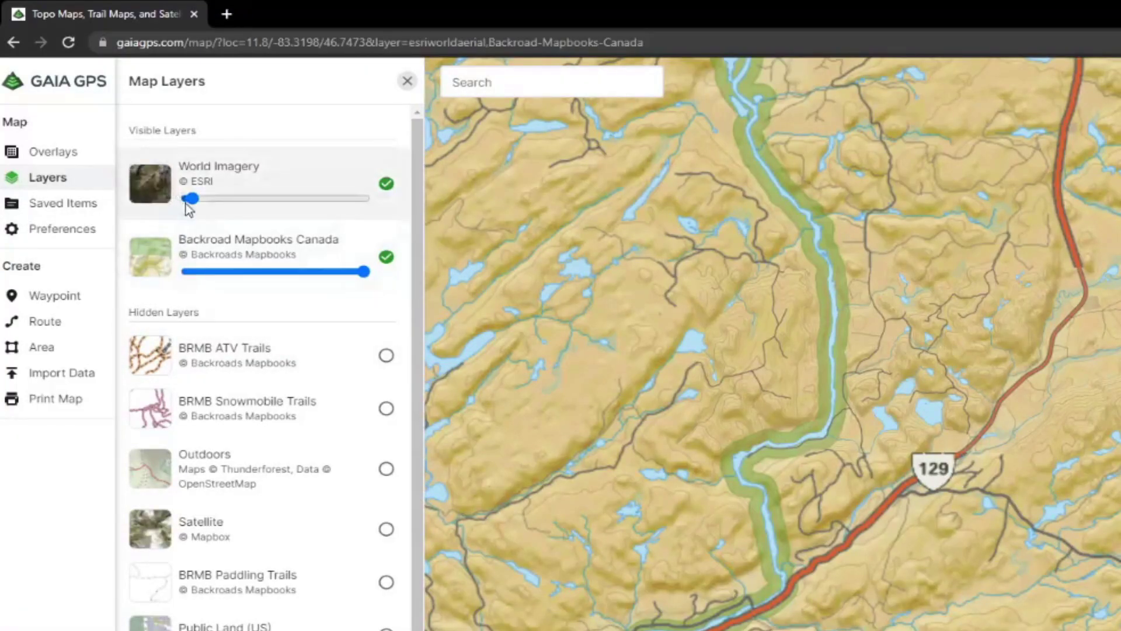
left_click_drag(189, 200, 352, 205)
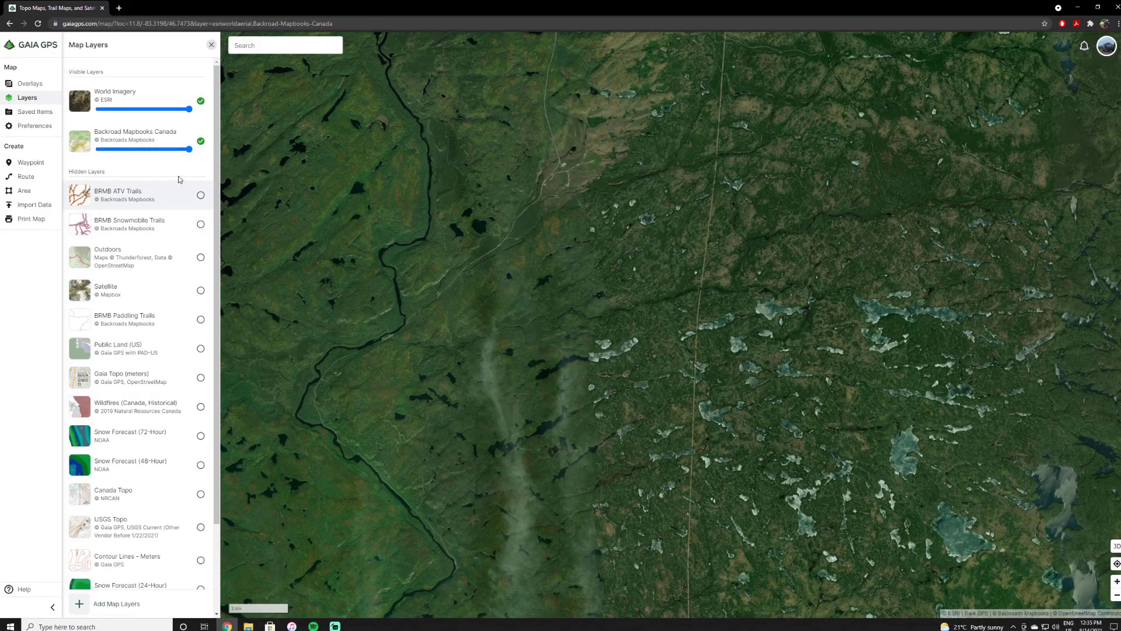
left_click_drag(188, 151, 184, 154)
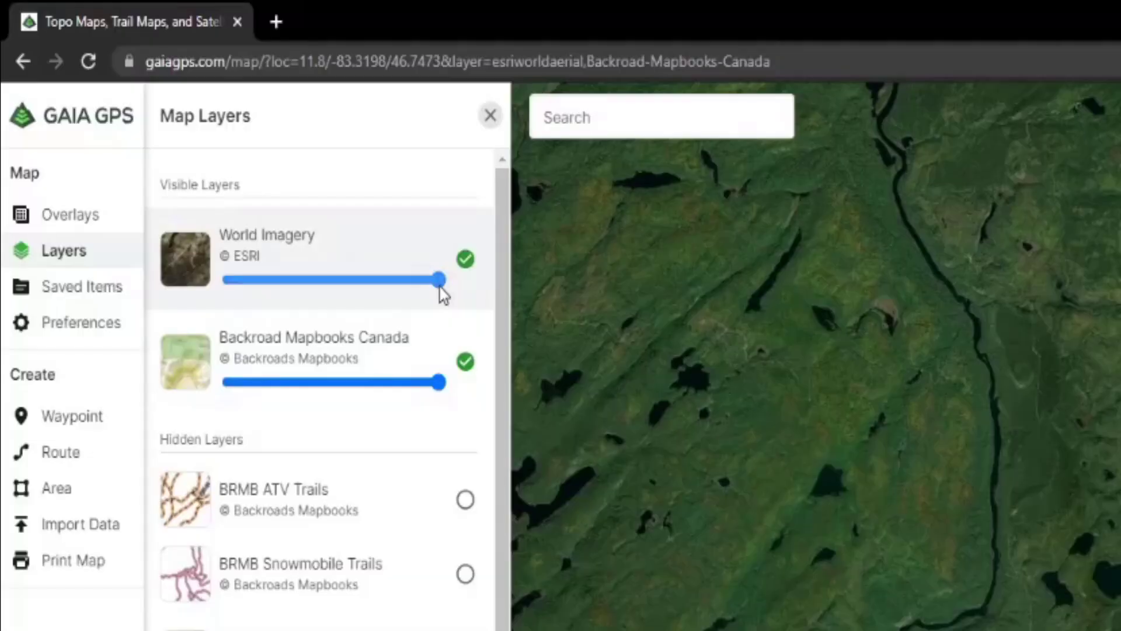
left_click_drag(189, 109, 177, 110)
left_click_drag(408, 288, 381, 289)
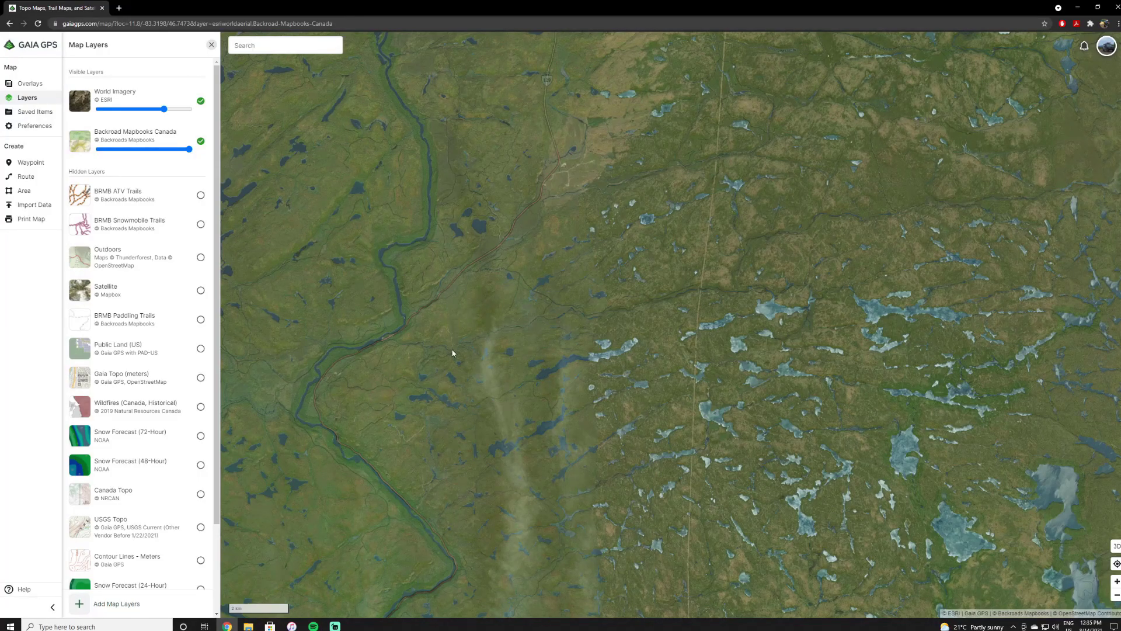
Examine Seymore Lake Road and its side trails east of Highway 129 on the blended map.
scroll(516, 297, "up", 3)
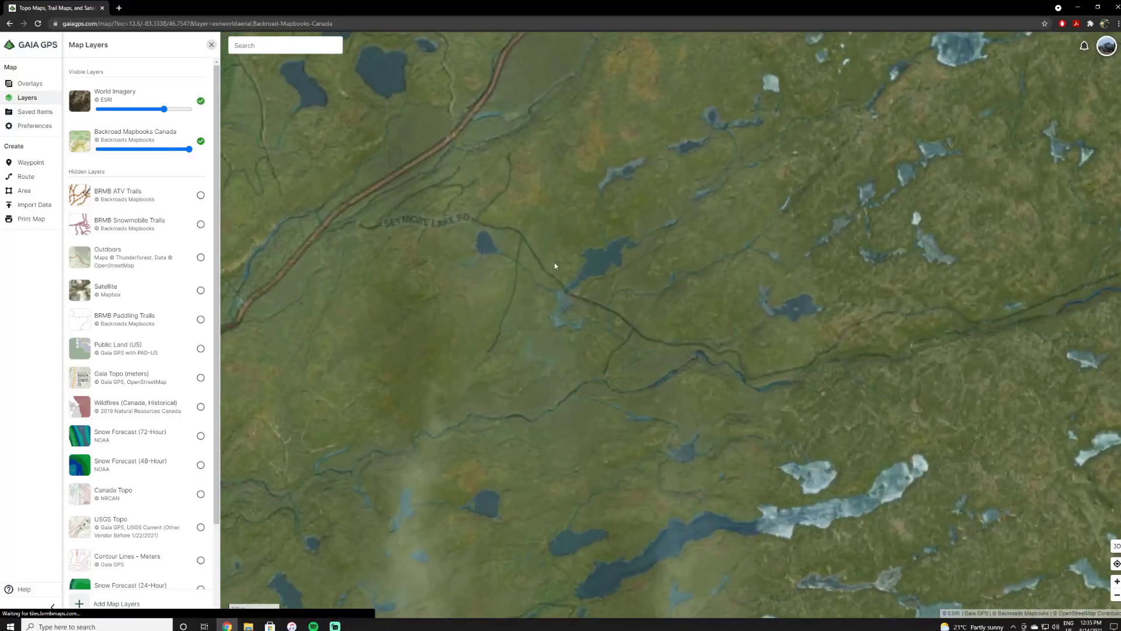
left_click_drag(720, 337, 634, 315)
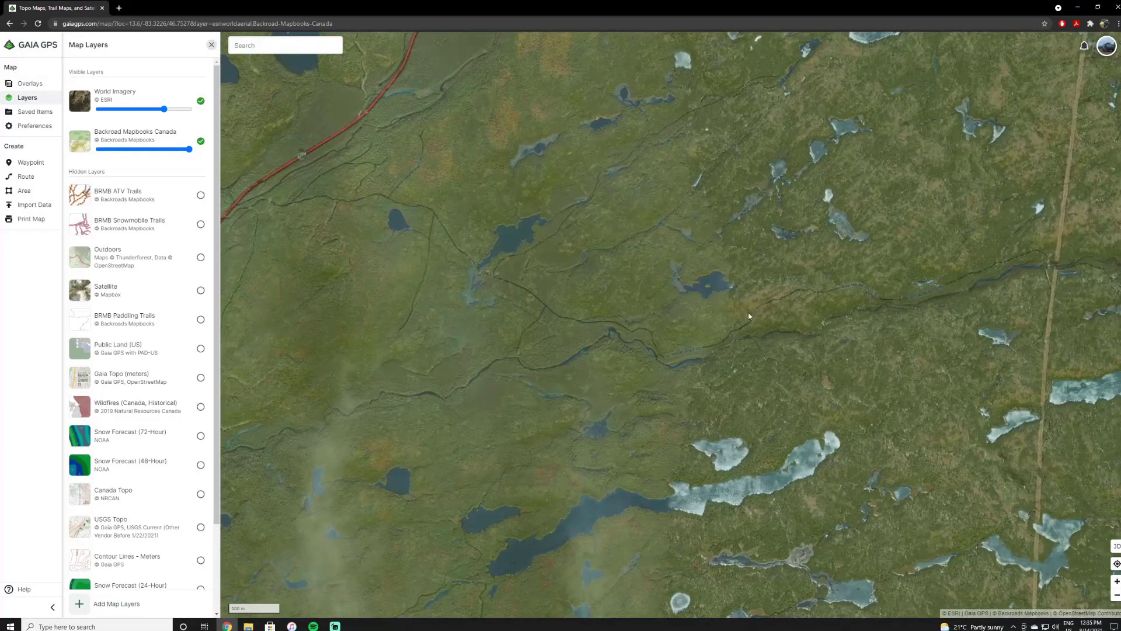
mouse_move(814, 321)
left_mouse_down()
mouse_move(762, 324)
mouse_move(832, 319)
left_mouse_up()
left_click_drag(499, 235, 570, 254)
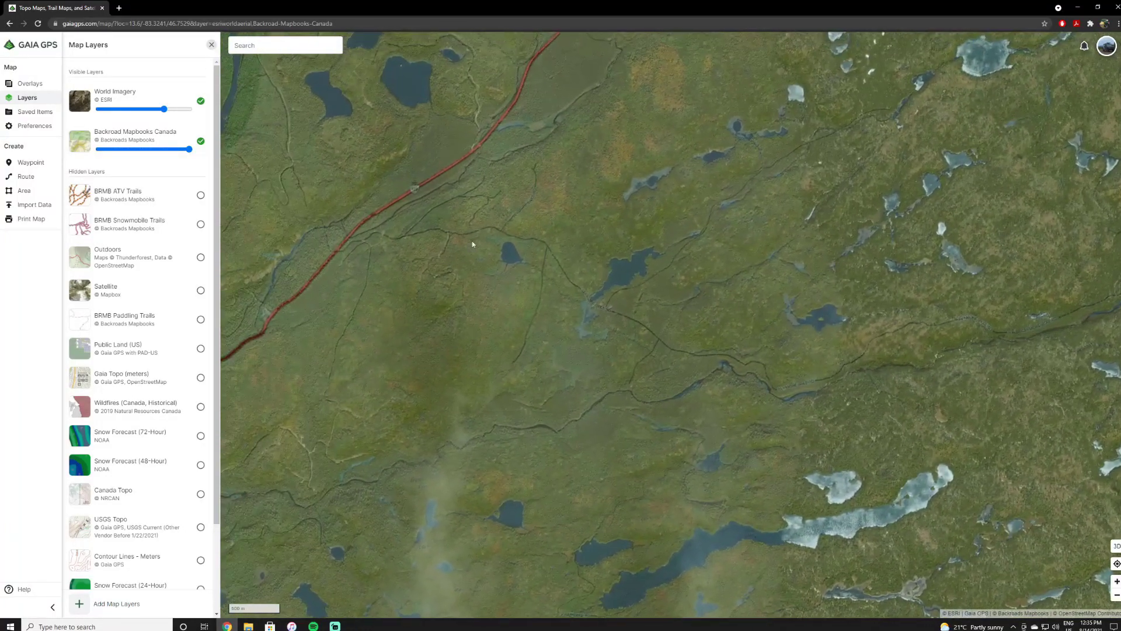
scroll(343, 250, "up", 1)
scroll(374, 243, "up", 2)
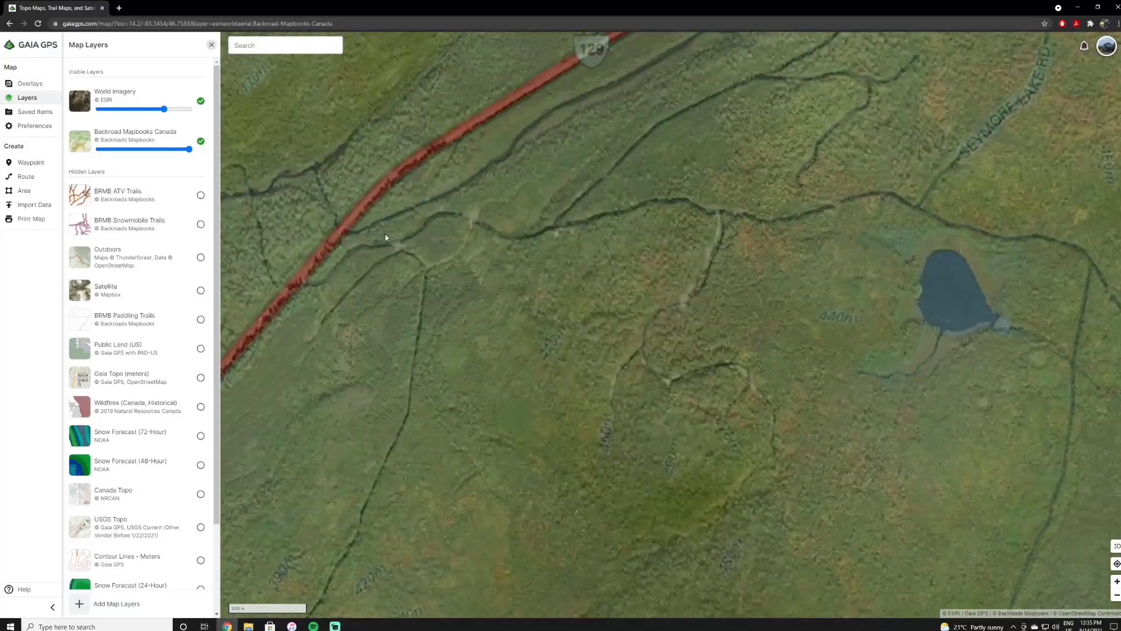
left_click_drag(495, 253, 513, 226)
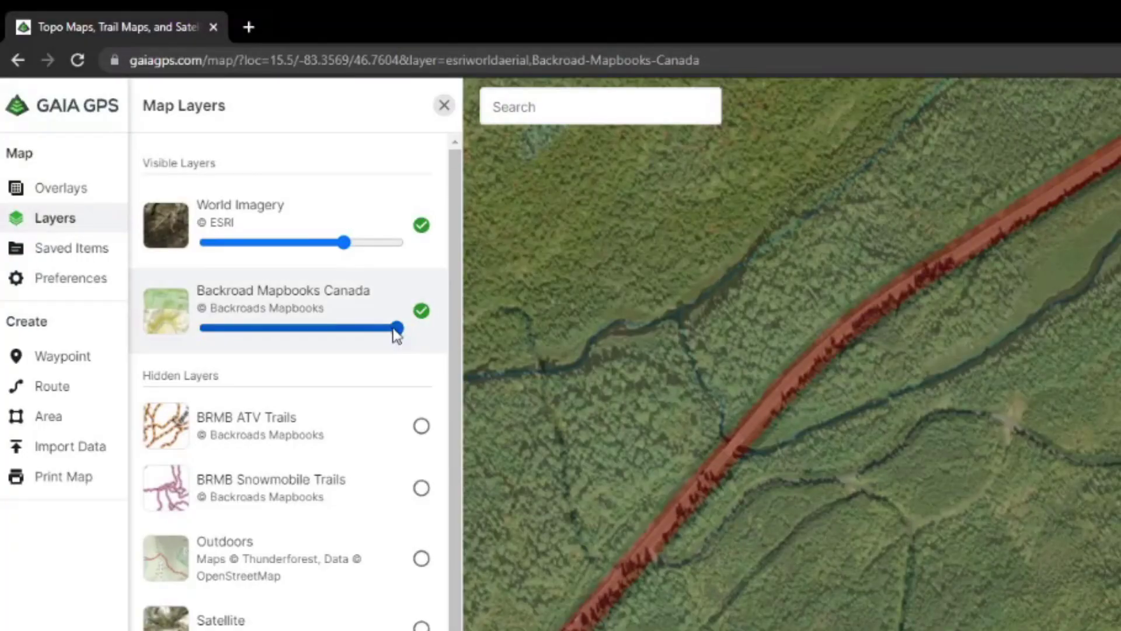
Reduce the Backroad Mapbooks Canada layer to minimum opacity and inspect the satellite imagery between Highway 129 and the small lake.
left_click_drag(188, 150, 79, 157)
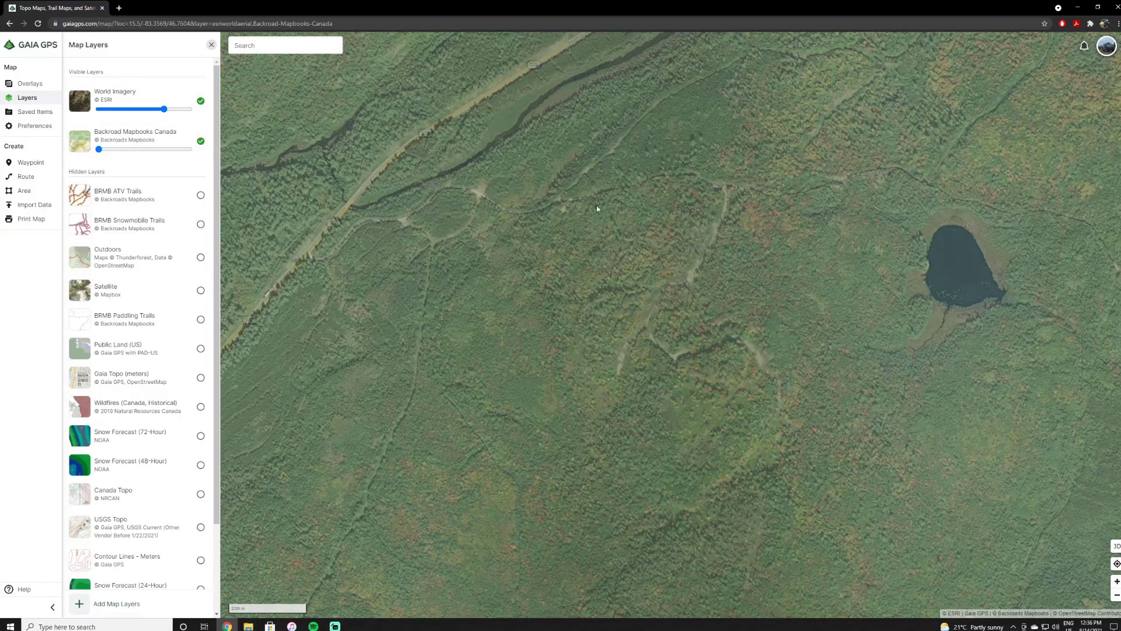
left_click_drag(843, 205, 737, 245)
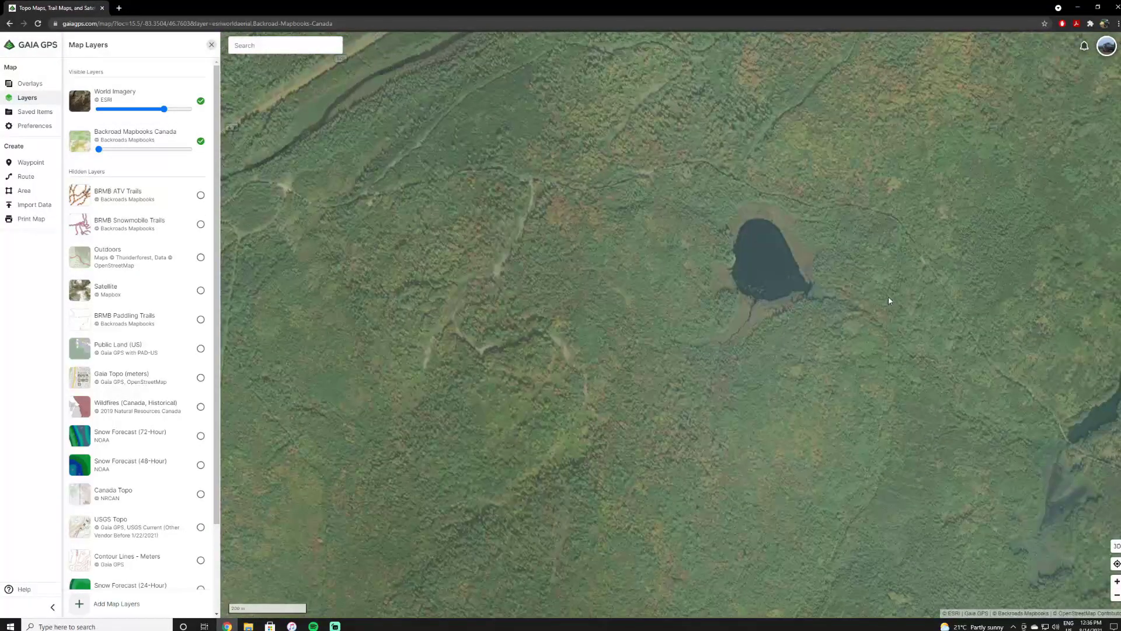
left_click_drag(889, 298, 966, 379)
left_click_drag(460, 374, 552, 375)
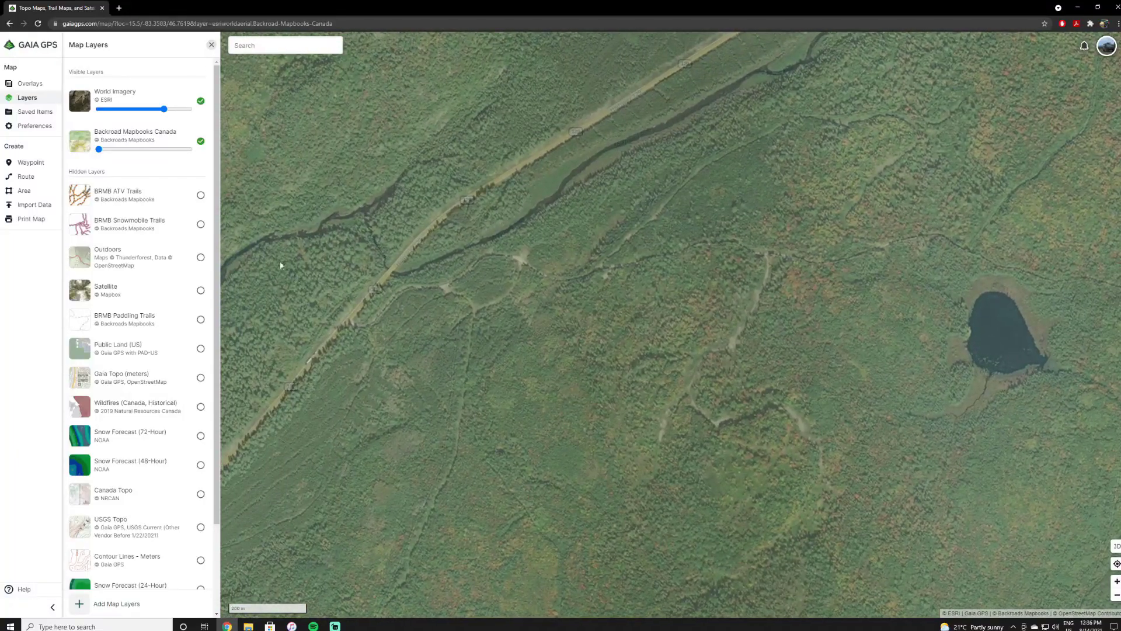
Add a waypoint where the side road leaves Highway 129, name it "check out this road" and save it.
left_click(30, 163)
left_click_drag(642, 316, 360, 319)
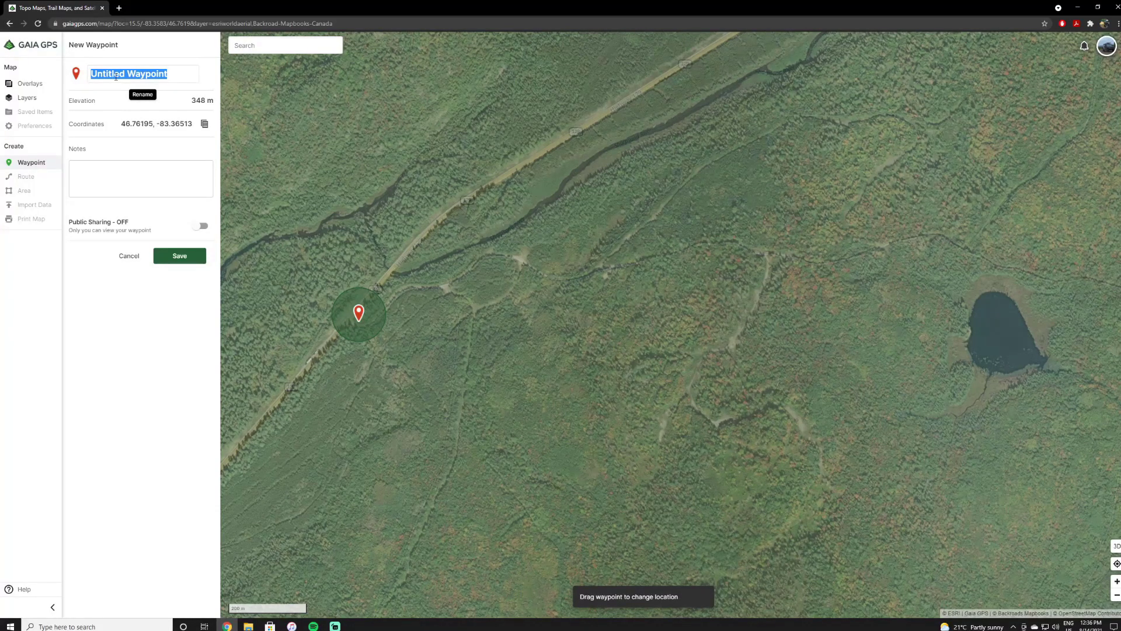
type("check out this road")
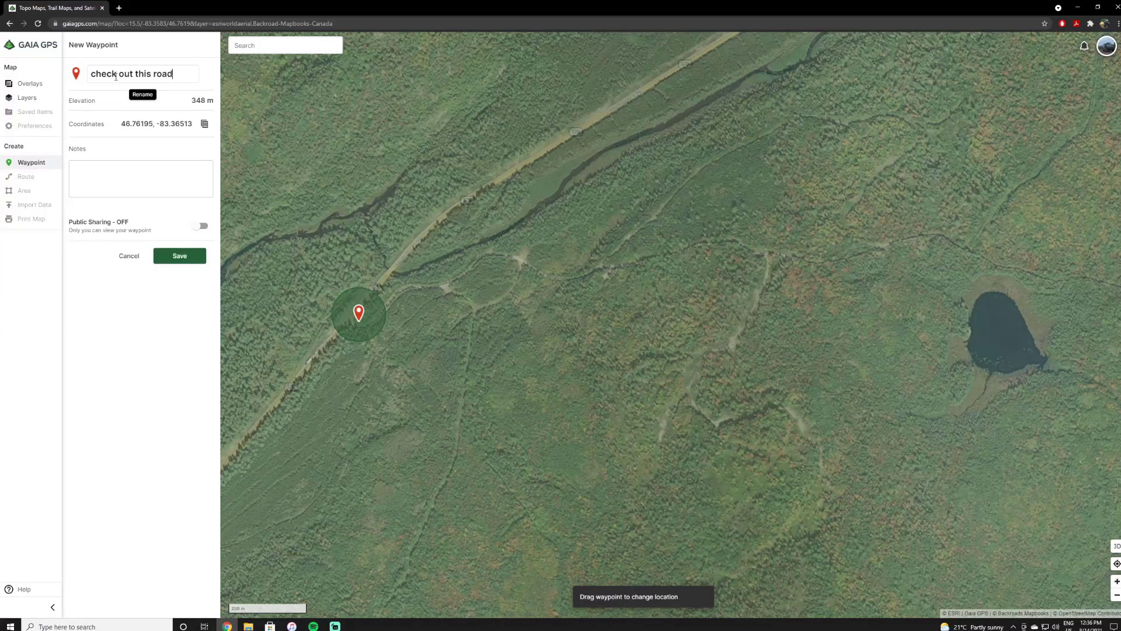
left_click(183, 256)
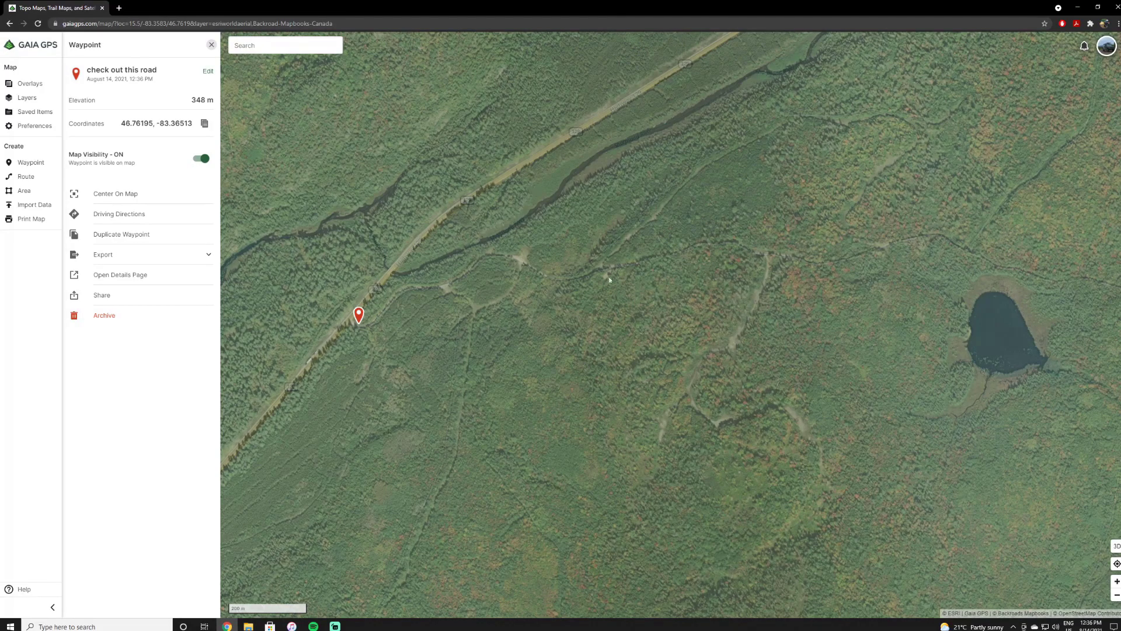
Follow the trails east of the new waypoint toward the small lake on the satellite imagery.
left_click_drag(677, 331, 636, 341)
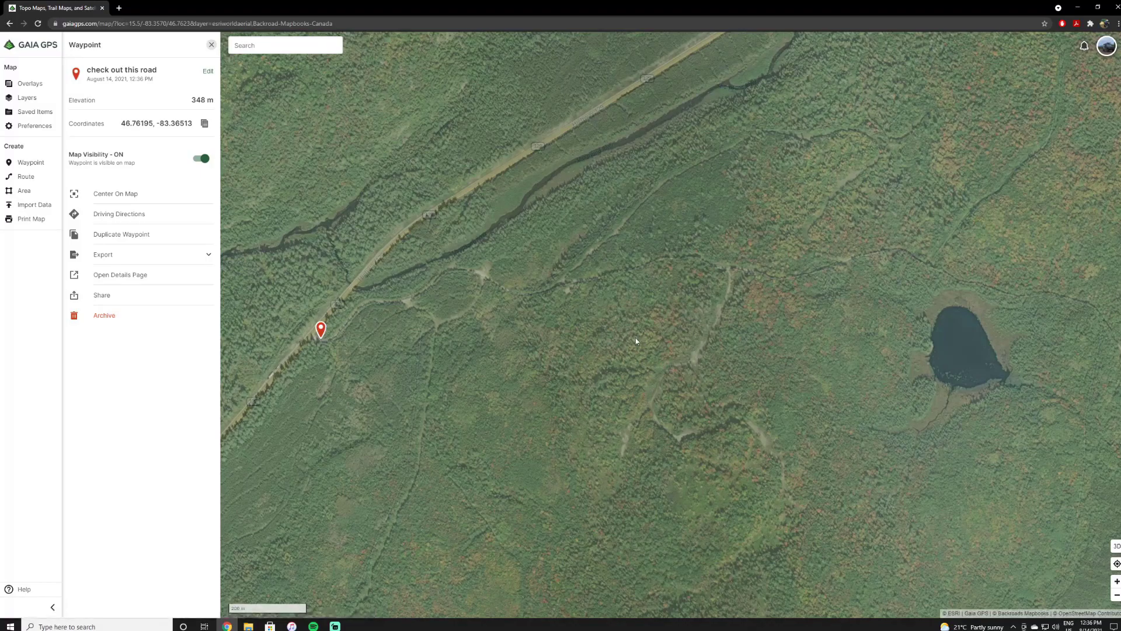
left_click_drag(687, 336, 663, 338)
key("Right")
key("Right")
key("Down")
left_click_drag(802, 295, 766, 310)
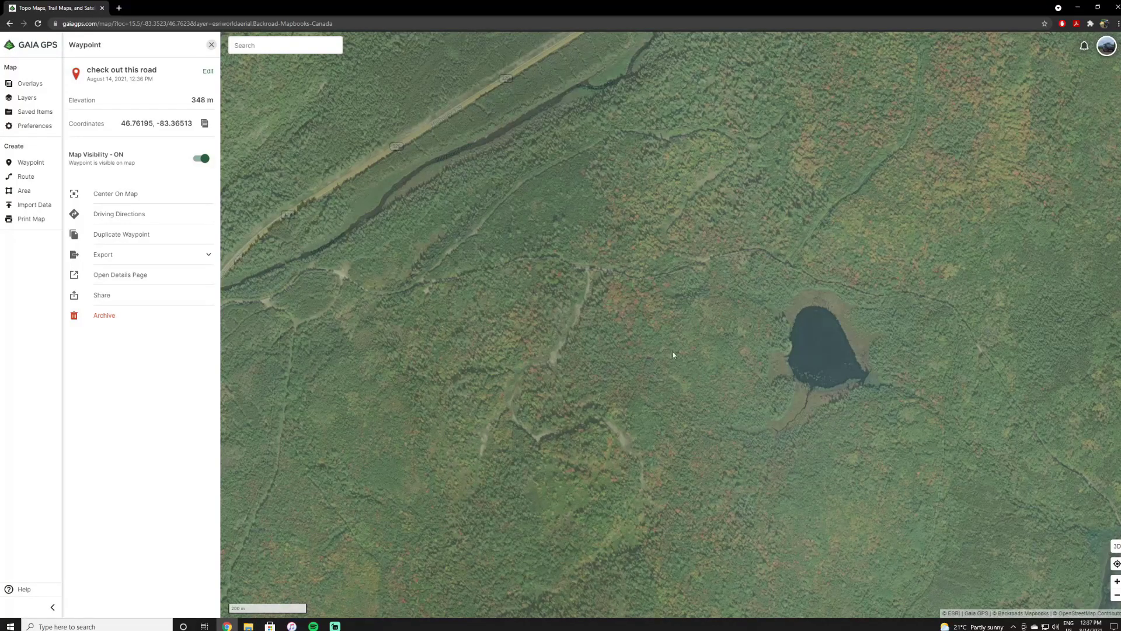
Examine the side road where it leaves Highway 129 at the "check out this road" waypoint and loops through the forest.
key("Left")
key("Left")
key("Left")
scroll(369, 336, "up", 2)
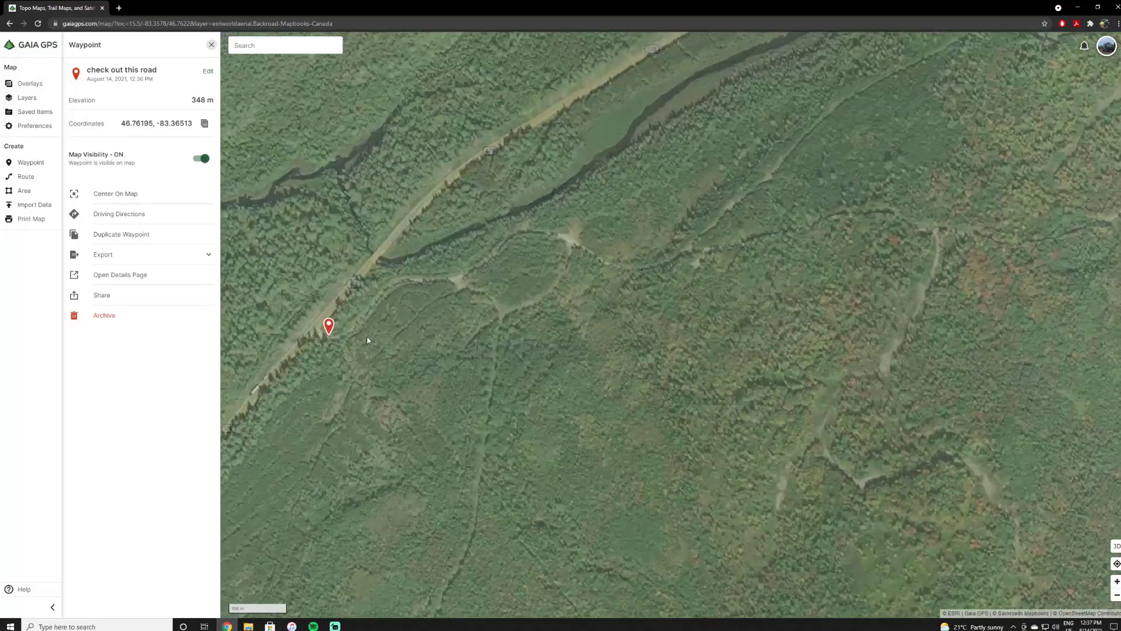
key("Up")
key("Left")
key("Right")
key("Right")
key("Right")
key("Right")
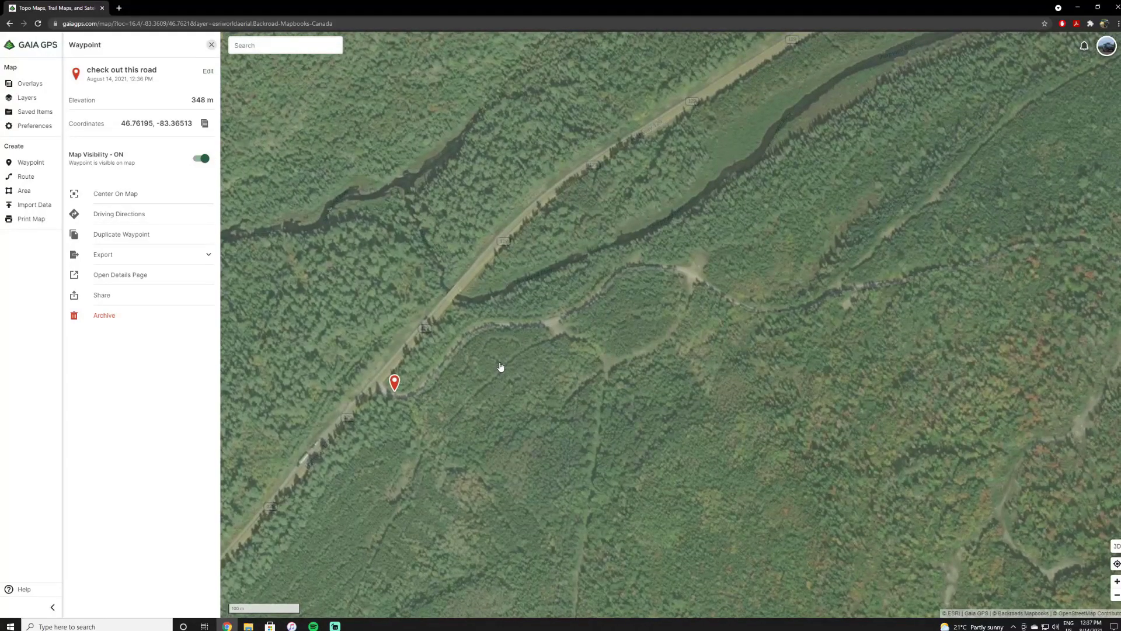
Trace the trail and its southern branch from the loop near the highway east to the small lake.
key("Up")
key("Right")
key("Right")
key("Right")
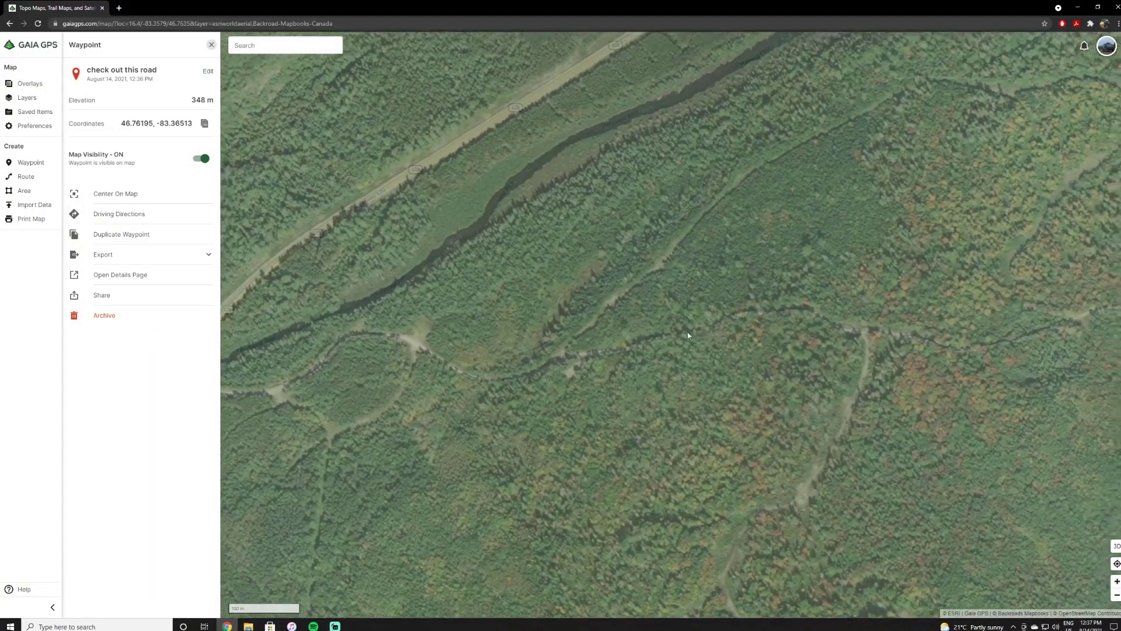
key("Right")
key("Right")
key("Right")
key("Right")
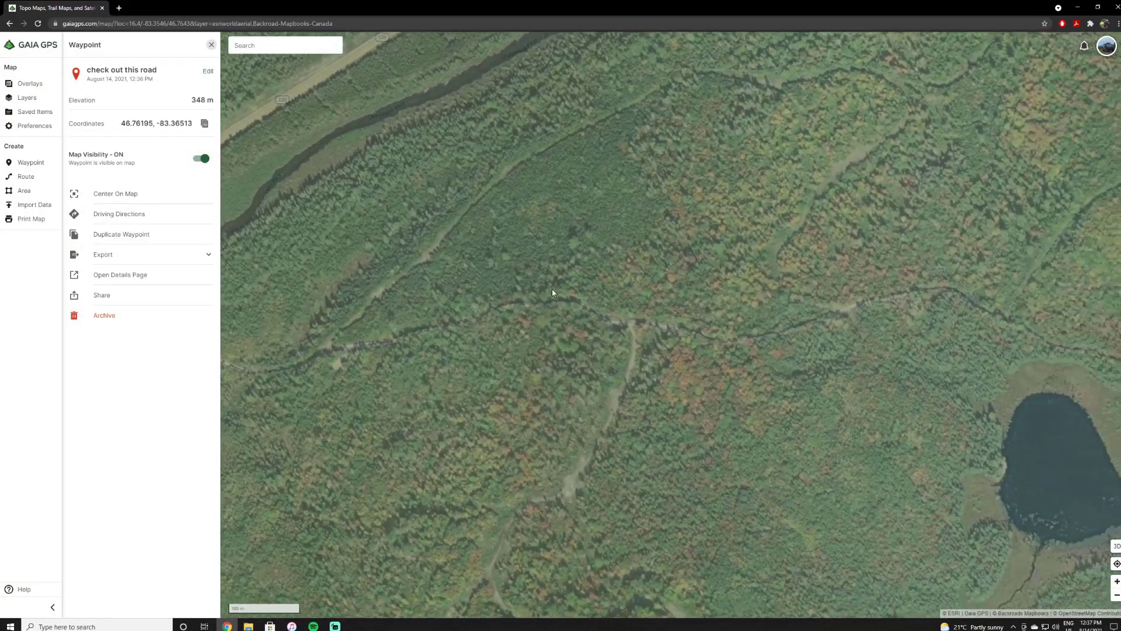
key("Down")
key("Down")
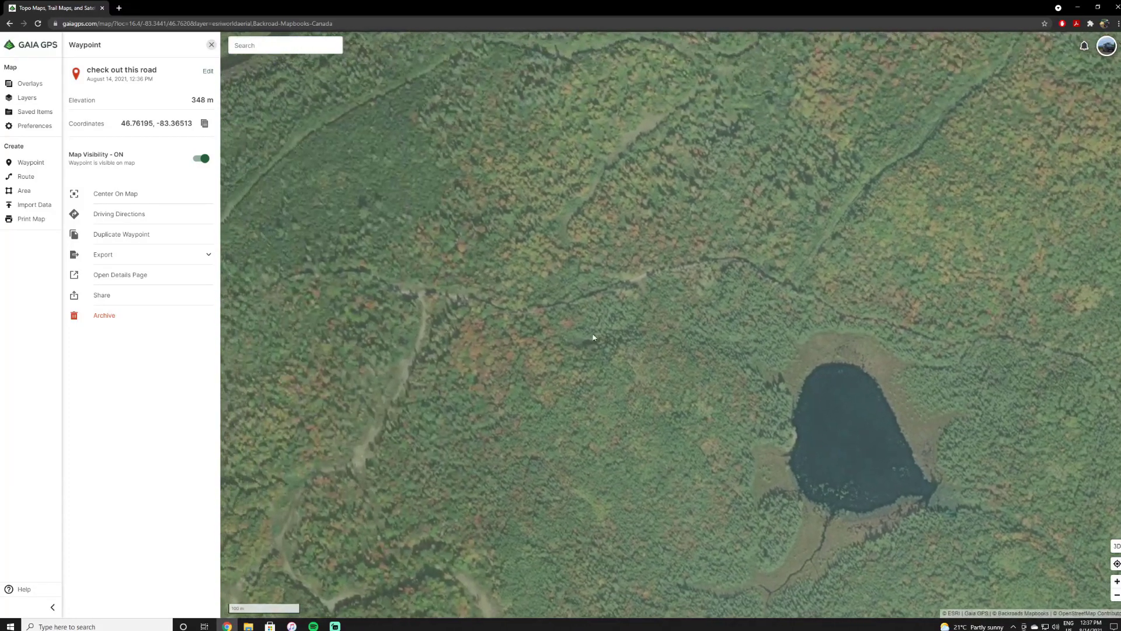
key("Left")
key("Left")
key("Left")
key("Left")
scroll(564, 310, "down", 3)
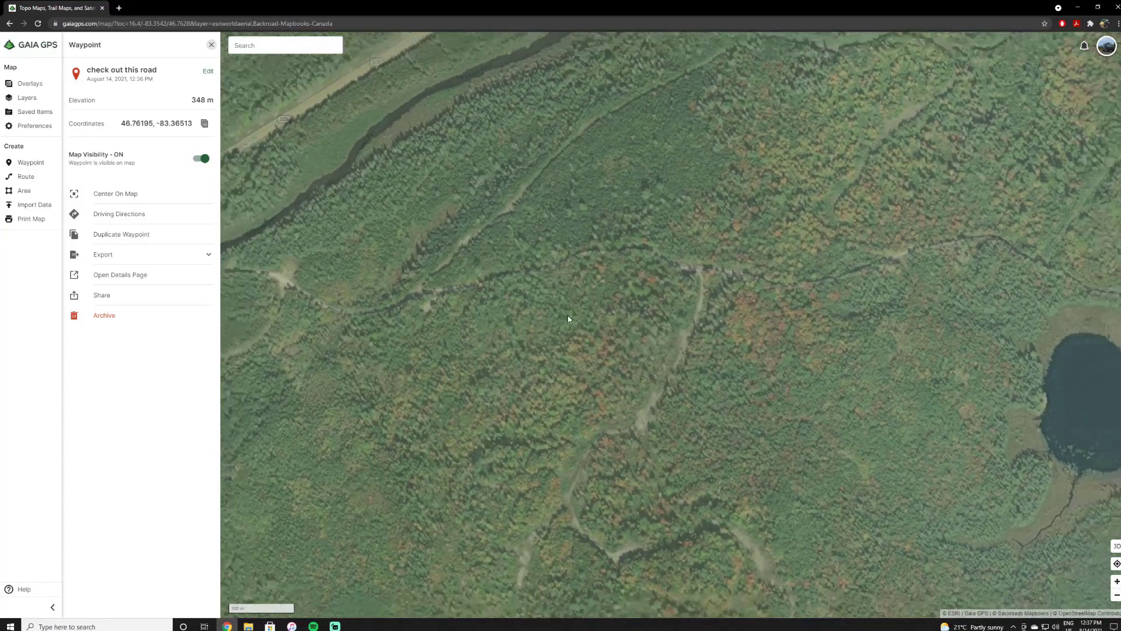
left_click_drag(643, 316, 640, 339)
left_click_drag(710, 321, 661, 328)
key("Right")
key("Right")
key("Right")
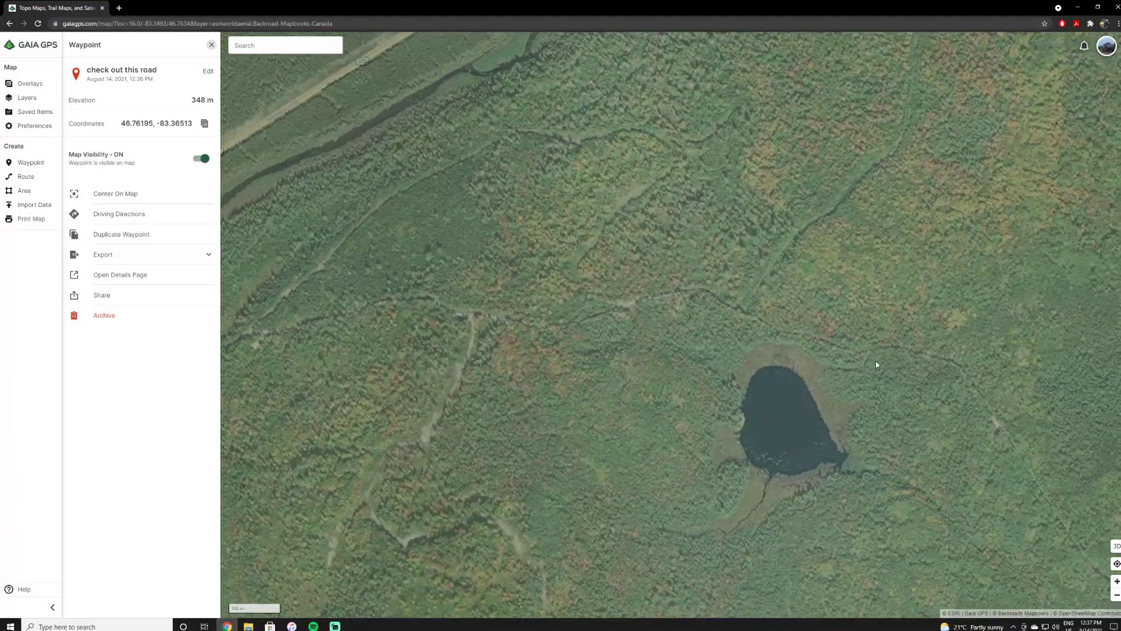
Follow the road east beyond the small lake to the river crossing beside the cleared north-south corridor.
left_click_drag(876, 362, 734, 312)
left_click_drag(928, 391, 857, 306)
left_click_drag(589, 213, 503, 170)
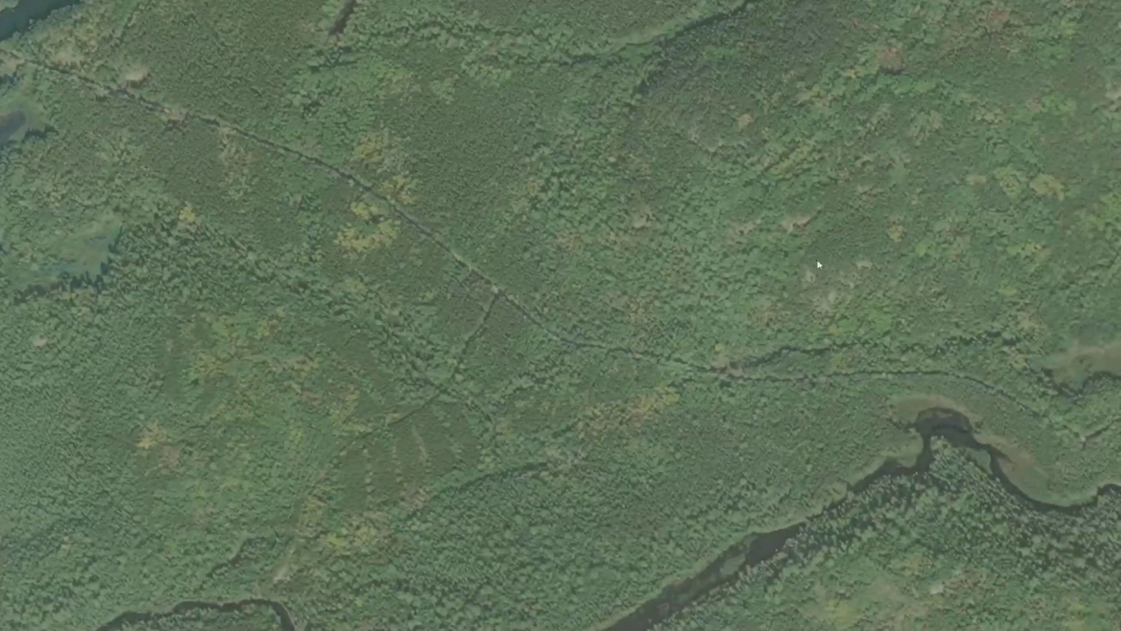
left_click_drag(819, 264, 608, 210)
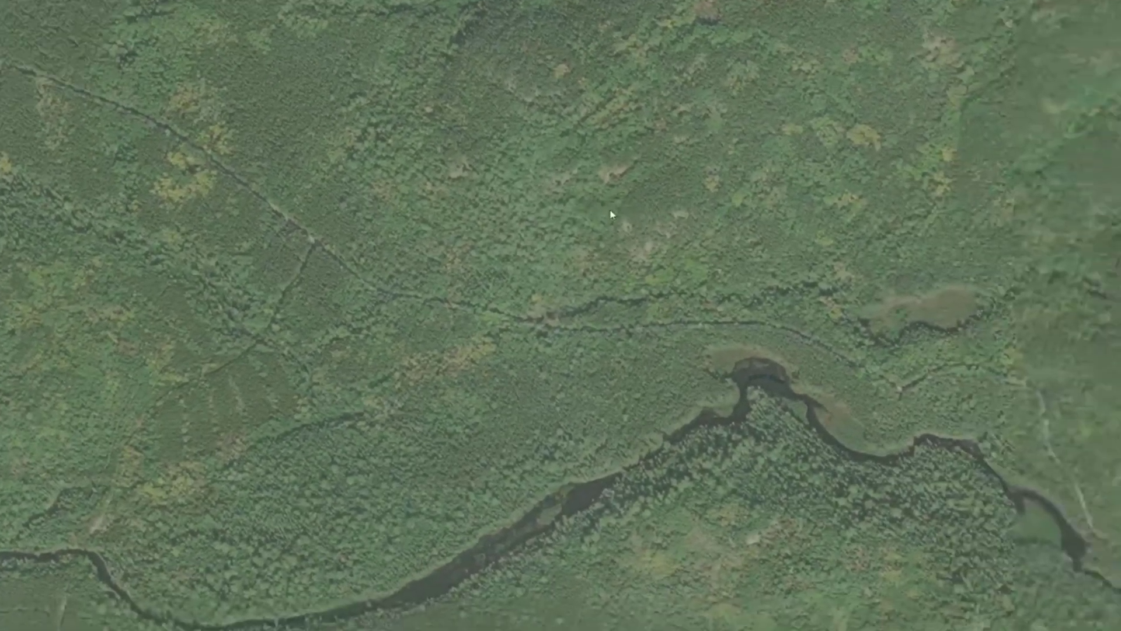
left_click_drag(808, 331, 566, 176)
left_click_drag(708, 248, 540, 223)
left_click_drag(896, 243, 801, 285)
left_click_drag(957, 240, 770, 333)
left_click_drag(938, 240, 713, 331)
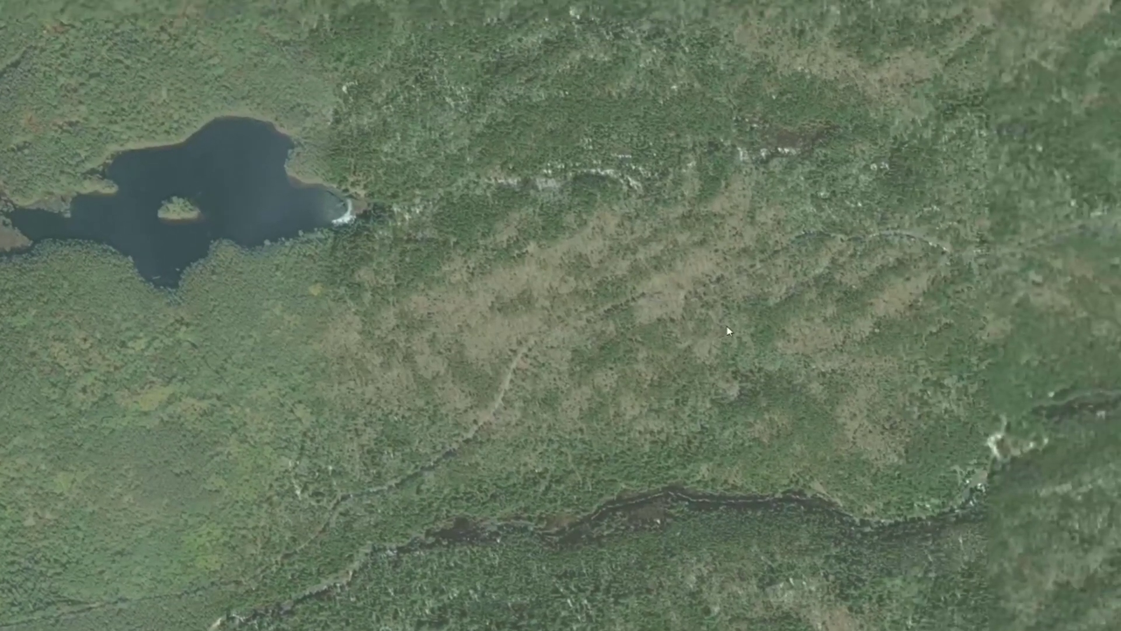
left_click_drag(997, 254, 670, 306)
left_click_drag(832, 308, 537, 315)
left_click_drag(901, 281, 726, 308)
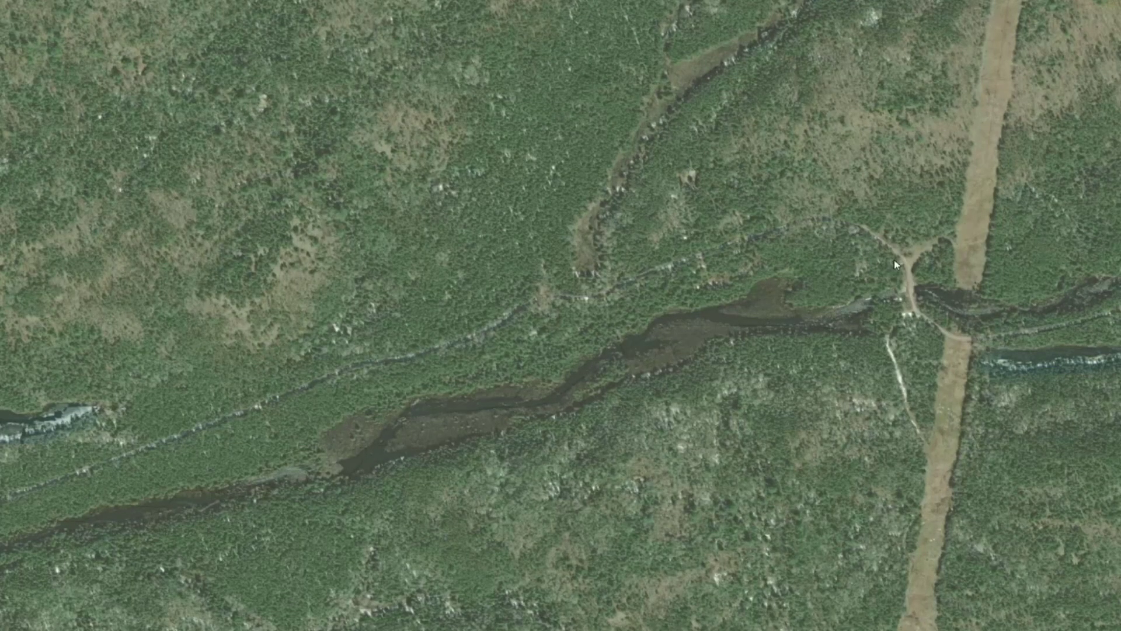
Add a waypoint at the road fork just north of the river crossing, name it "possible campsite", give it the tent icon and save it.
scroll(902, 255, "up", 5)
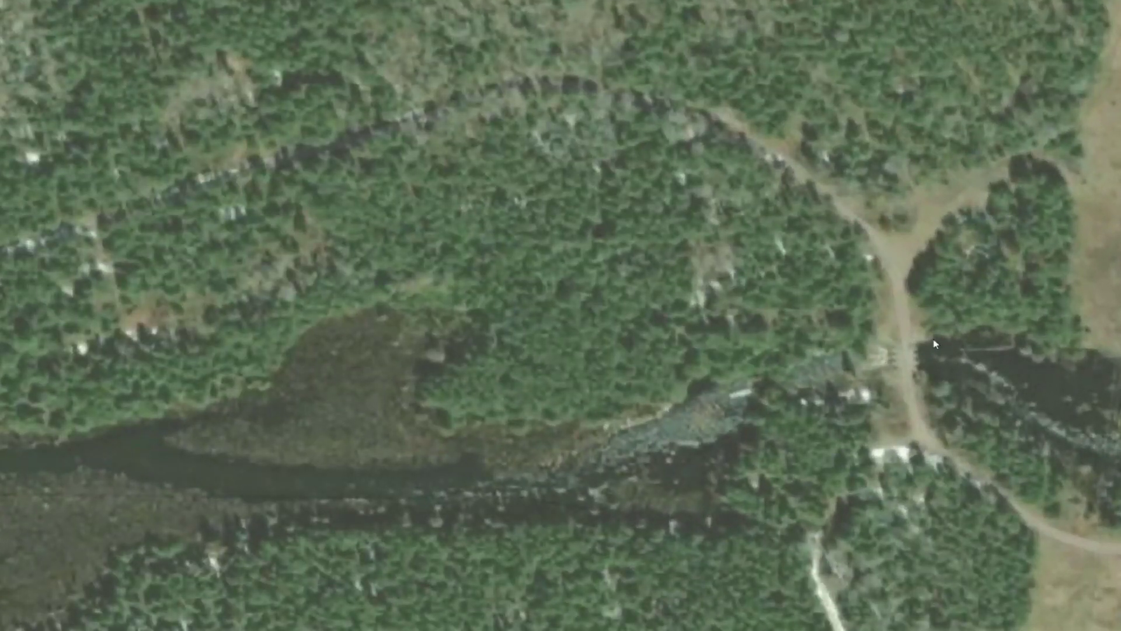
left_click_drag(934, 344, 719, 308)
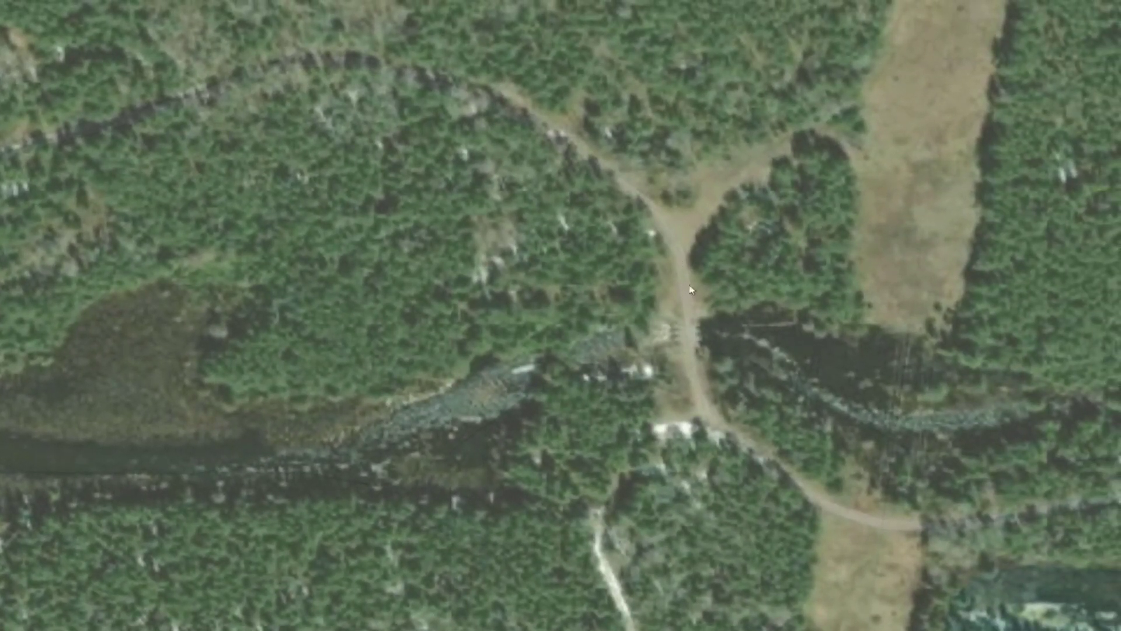
scroll(720, 309, "down", 5)
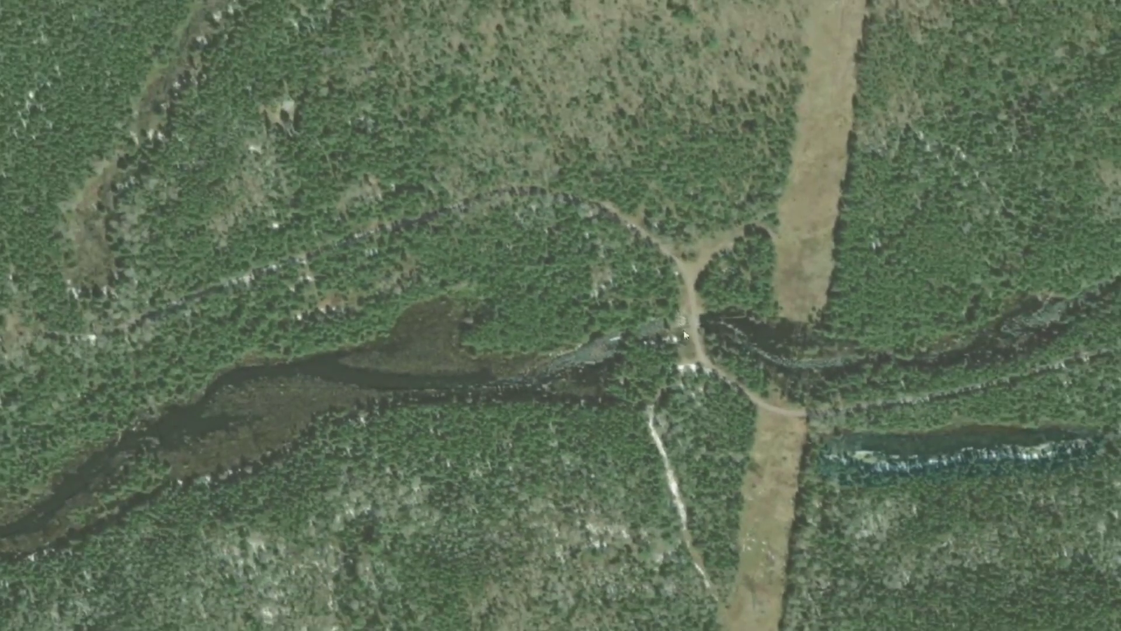
left_click_drag(745, 363, 738, 331)
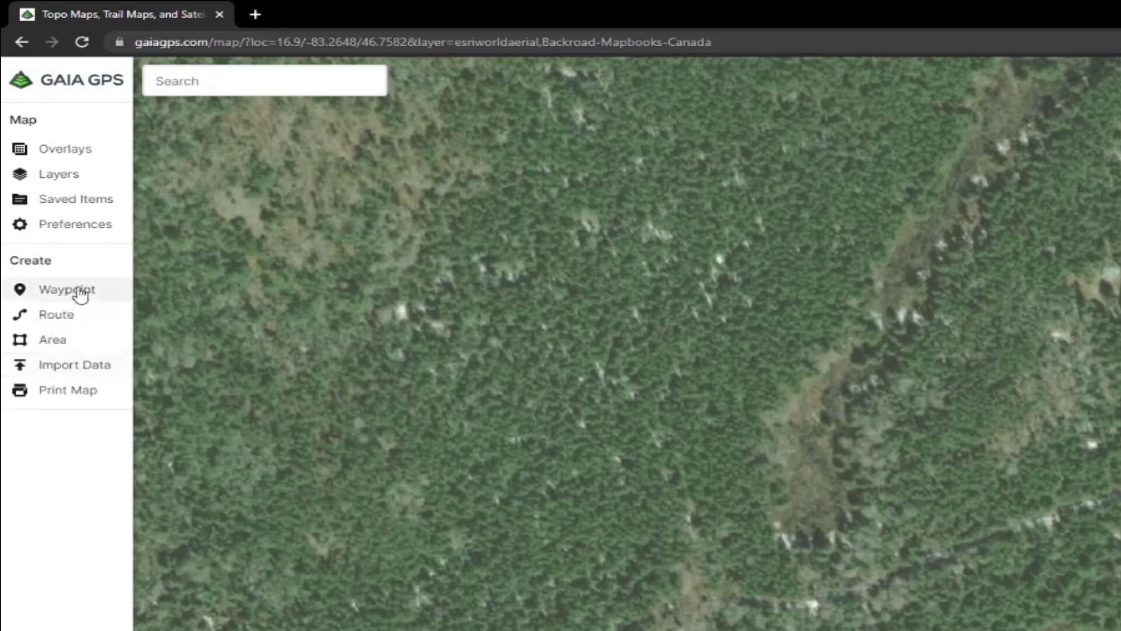
left_click(78, 291)
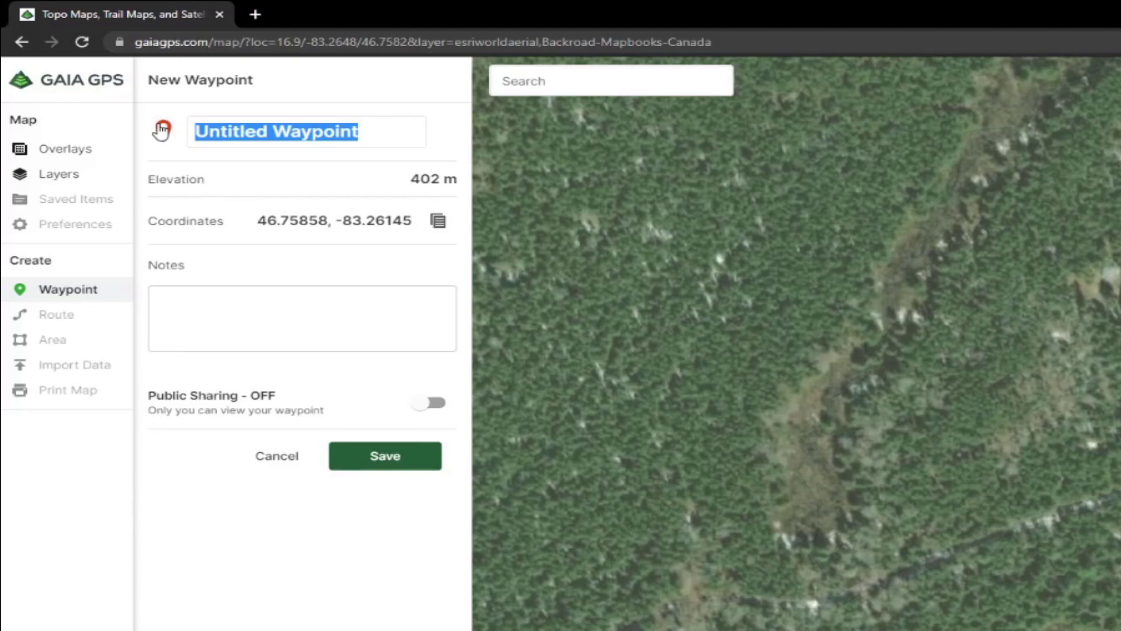
type("possible campsite")
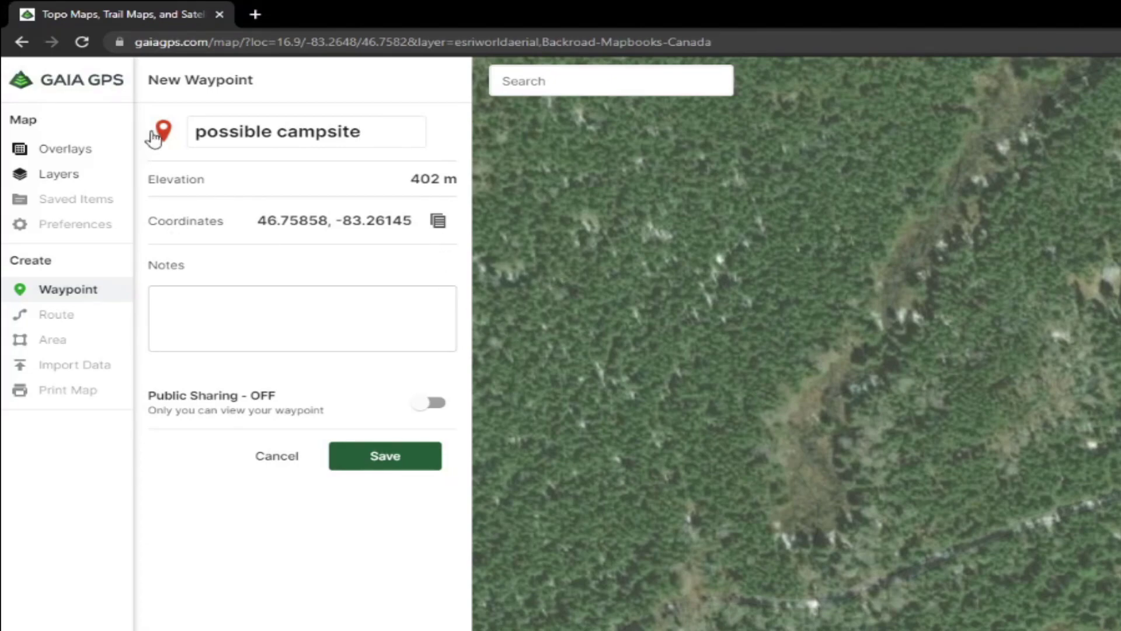
left_click(154, 136)
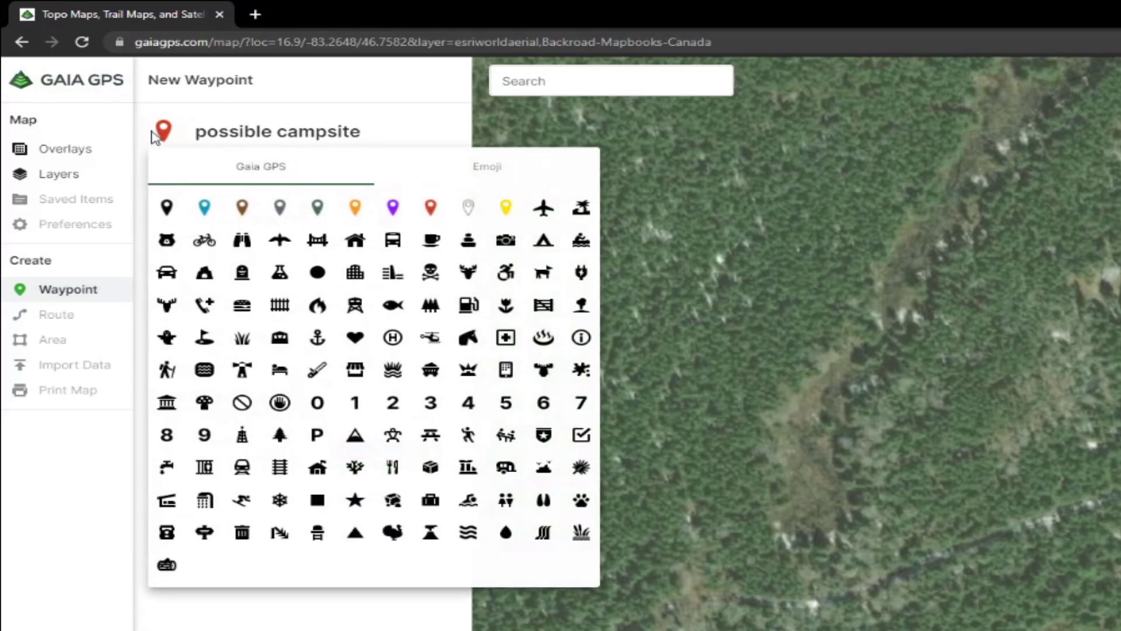
left_click(542, 244)
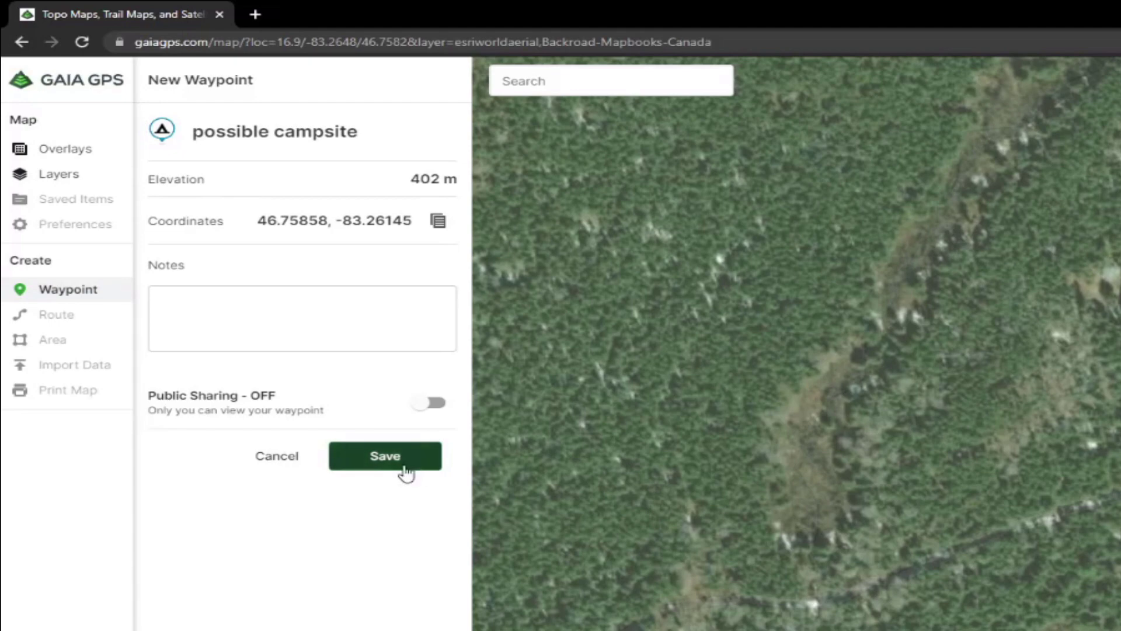
left_click(406, 470)
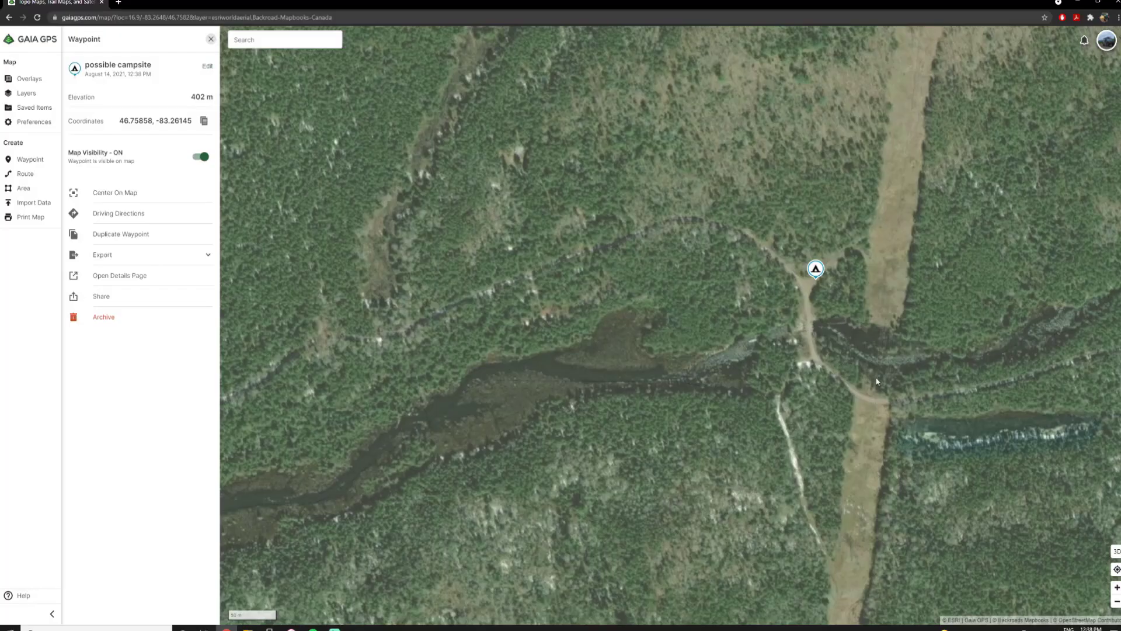
Inspect the river crossing, the side track and the road around the possible campsite on the satellite imagery.
left_click_drag(876, 381, 789, 349)
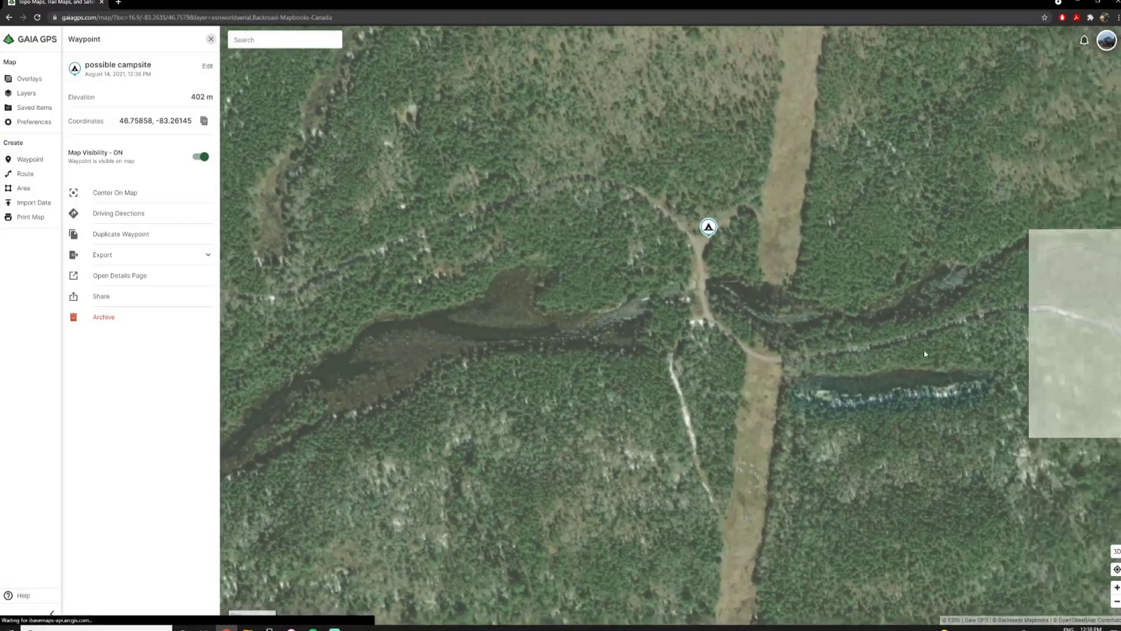
left_click_drag(934, 357, 813, 339)
scroll(761, 349, "down", 4)
scroll(763, 372, "down", 3)
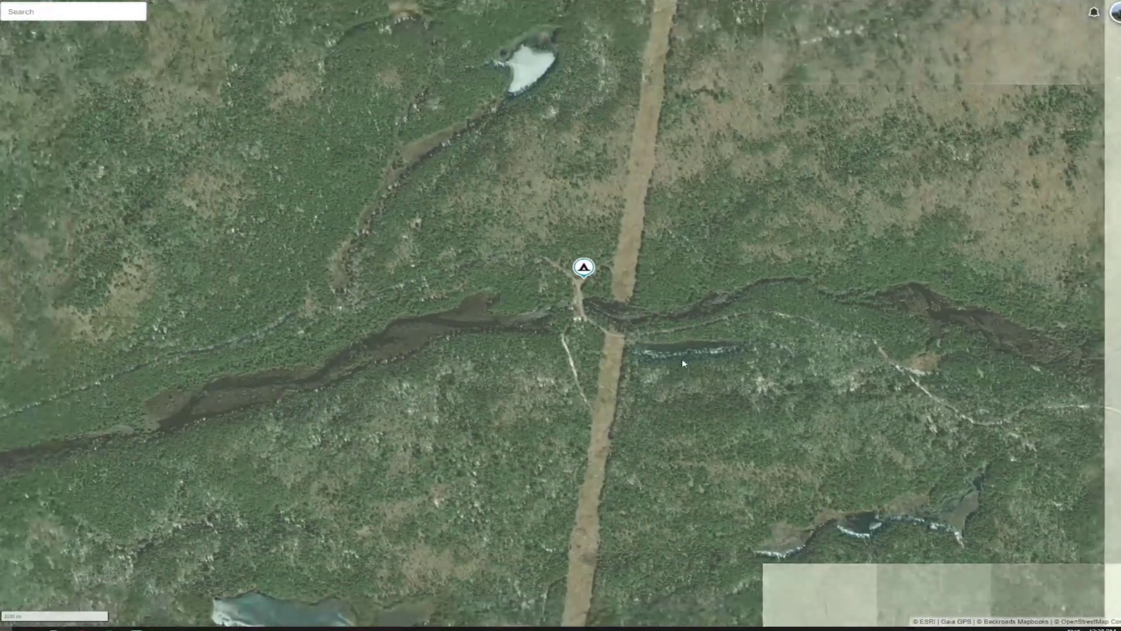
left_click_drag(810, 437, 787, 397)
left_click_drag(715, 389, 686, 347)
scroll(505, 291, "up", 5)
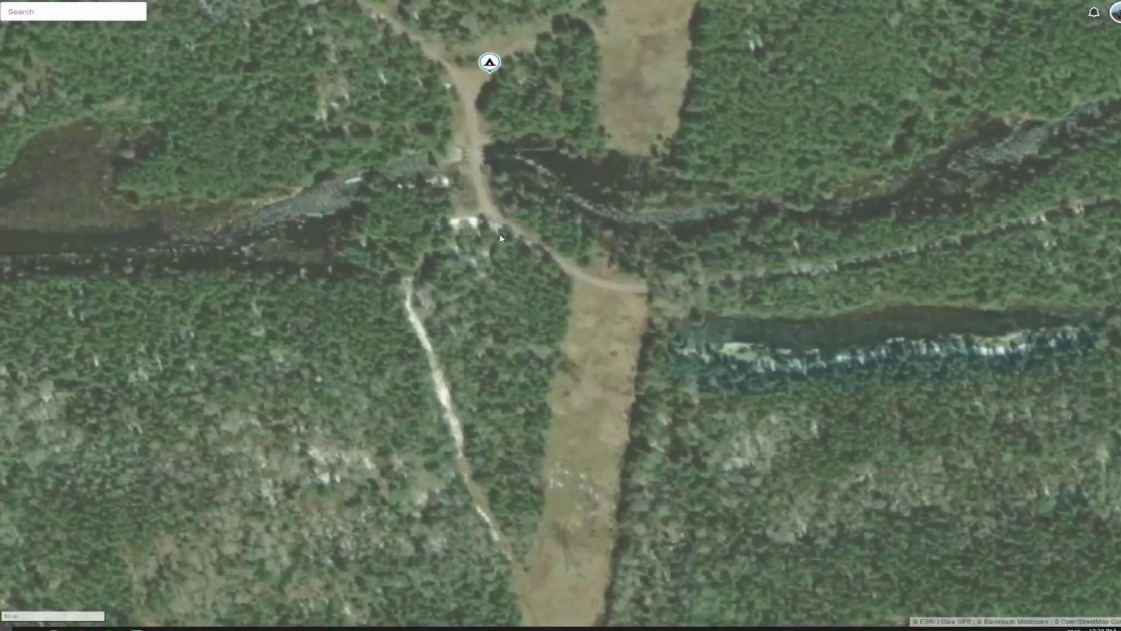
Follow the cleared corridor south from the river crossing to the west end of the large lake.
left_click_drag(541, 398, 528, 230)
scroll(528, 234, "down", 2)
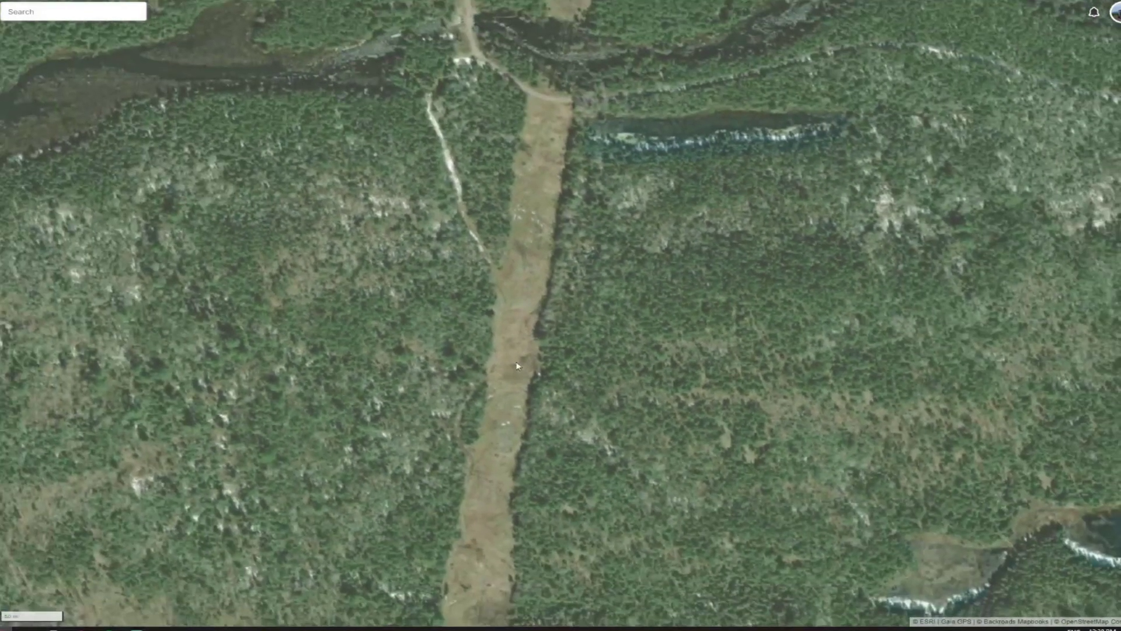
left_click_drag(516, 365, 524, 257)
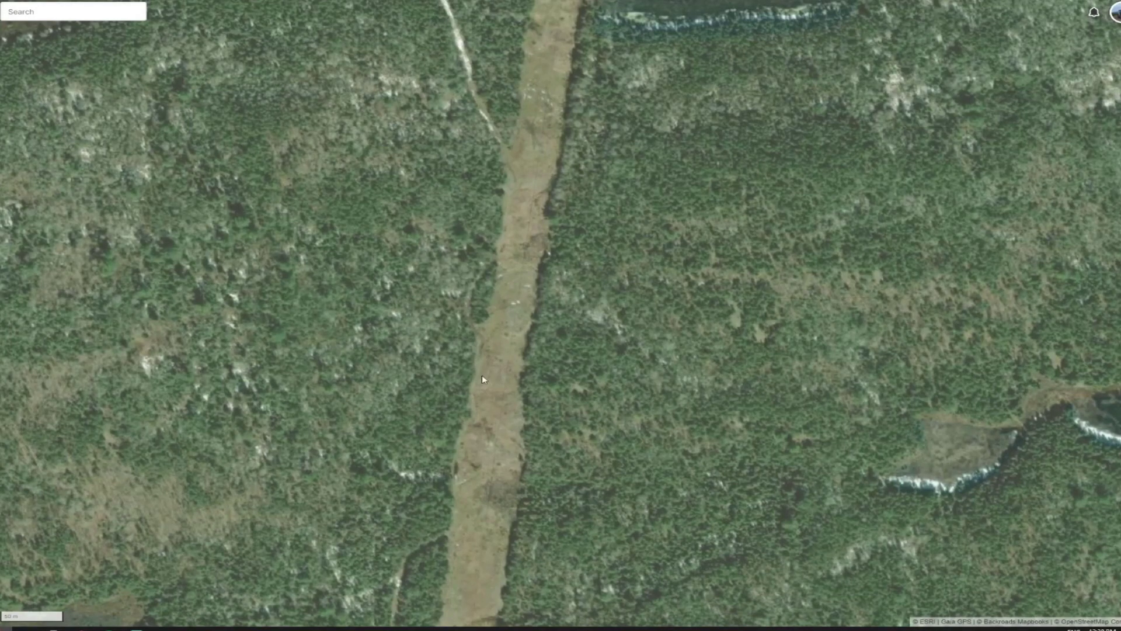
left_click_drag(499, 397, 498, 275)
left_click_drag(494, 374, 490, 251)
left_click_drag(449, 443, 459, 235)
left_click_drag(430, 477, 410, 225)
left_click_drag(466, 327, 443, 246)
mouse_move(455, 375)
left_mouse_down()
mouse_move(442, 358)
mouse_move(439, 367)
left_mouse_up()
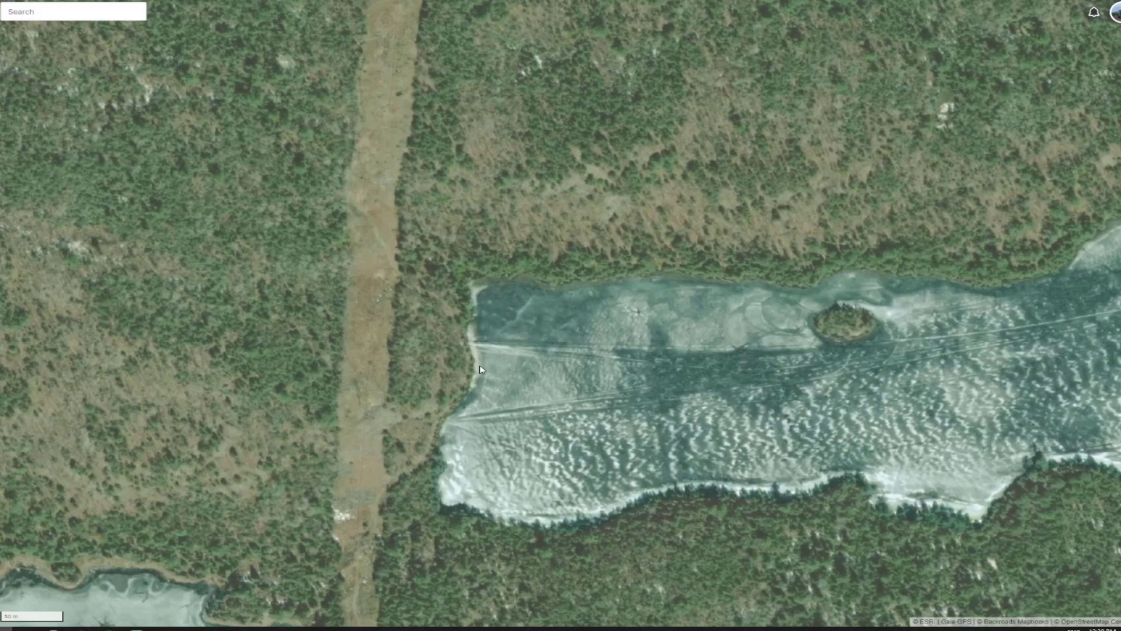
Examine the access from the cleared corridor to the large lake's western shore and to the smaller lake southwest of it.
left_click_drag(518, 363, 492, 318)
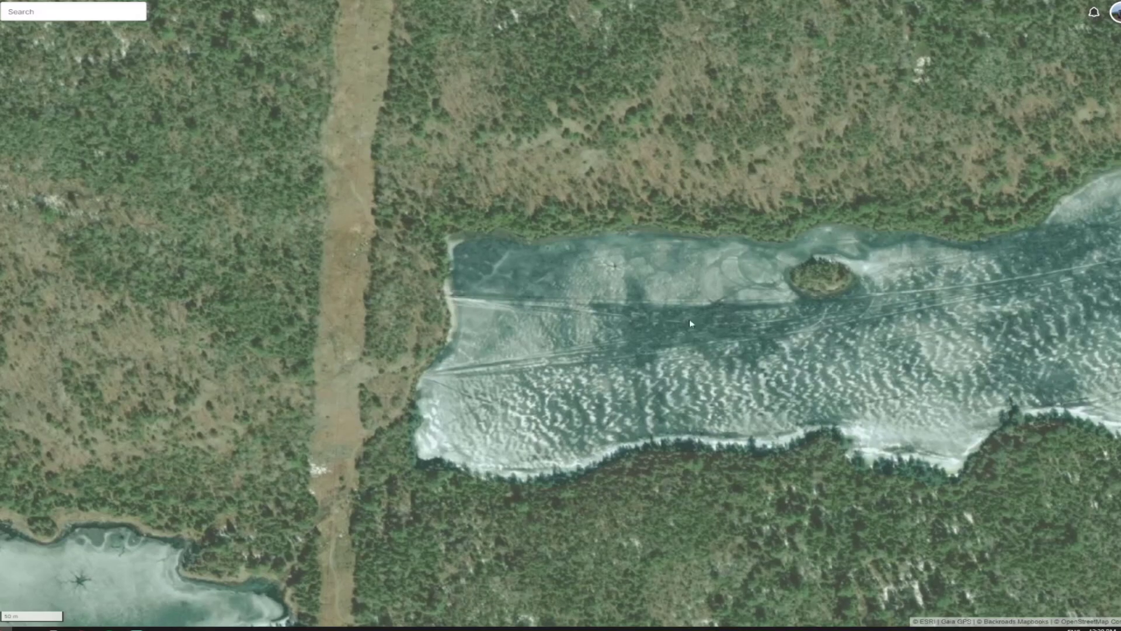
left_click_drag(724, 317, 664, 277)
scroll(442, 289, "down", 2)
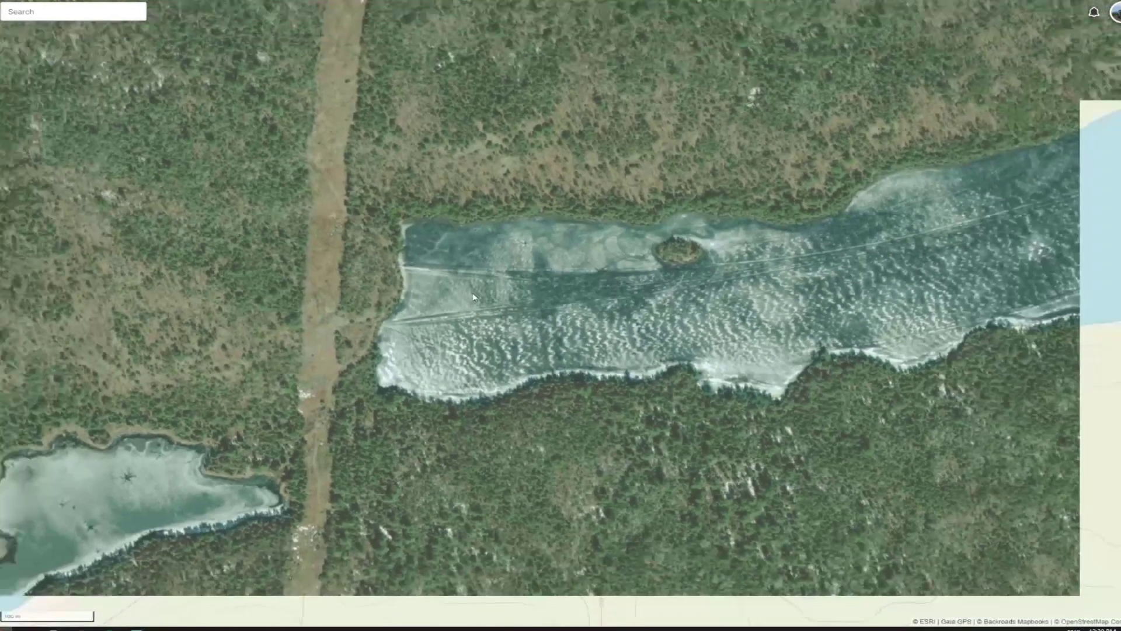
left_click_drag(434, 347, 481, 189)
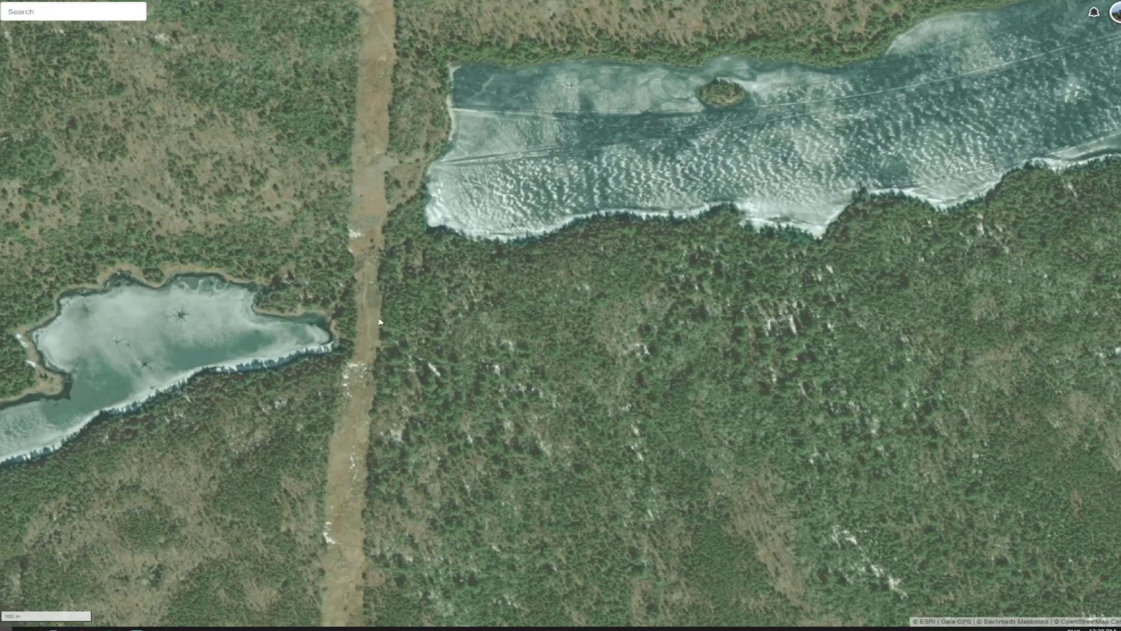
scroll(391, 349, "up", 1)
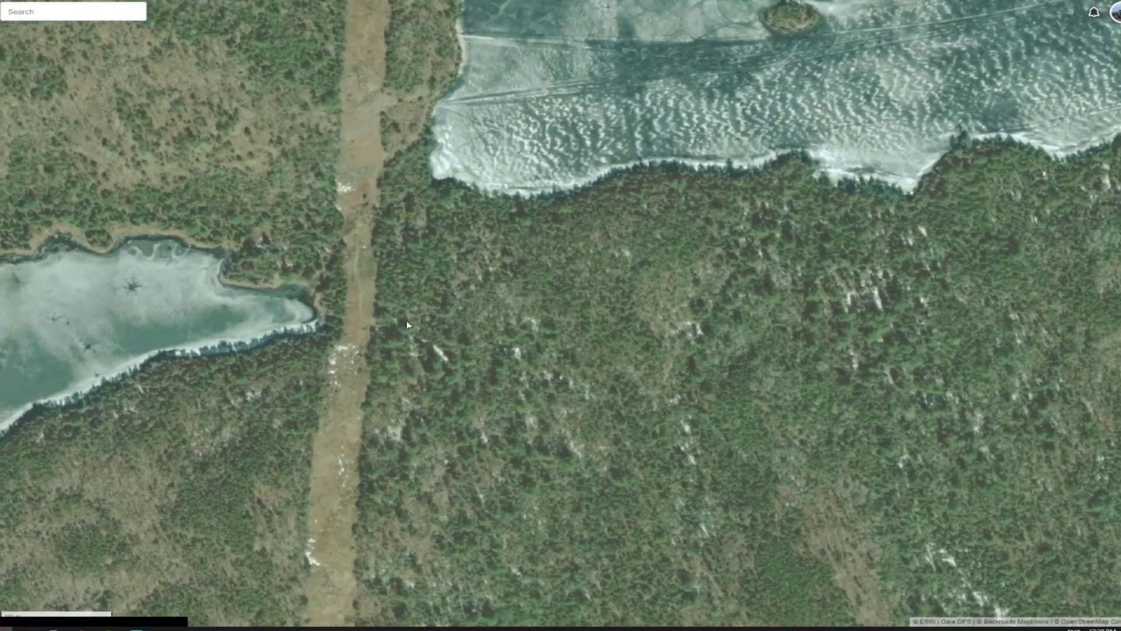
scroll(448, 352, "down", 2)
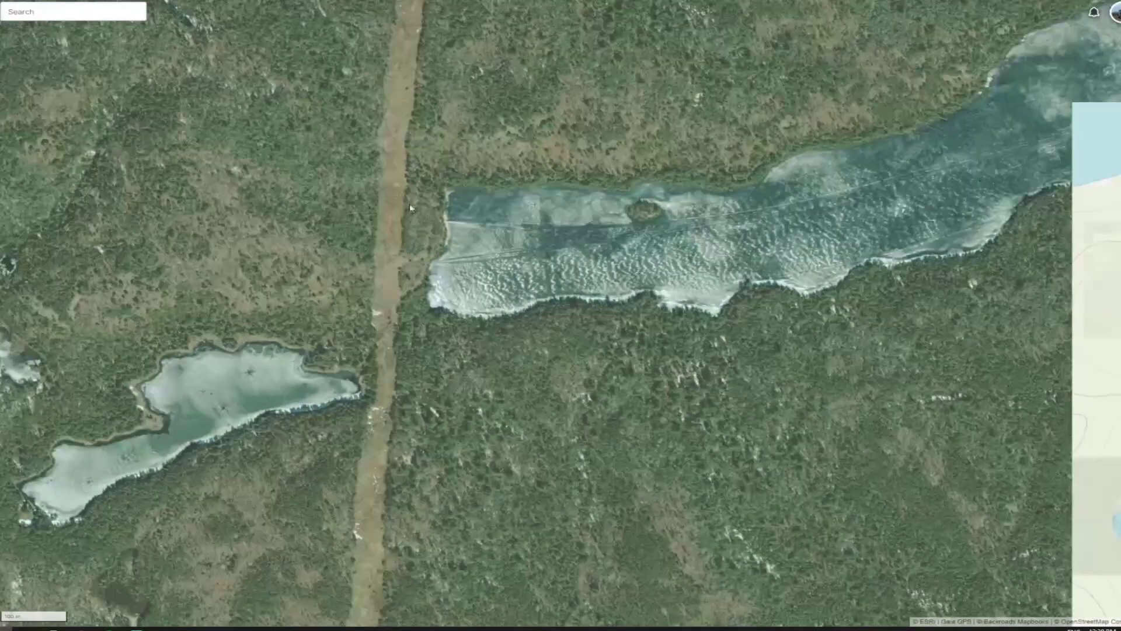
Follow the cleared corridor back north from the large lake to the possible campsite at the river crossing.
left_click_drag(410, 206, 421, 281)
left_click_drag(420, 28, 439, 219)
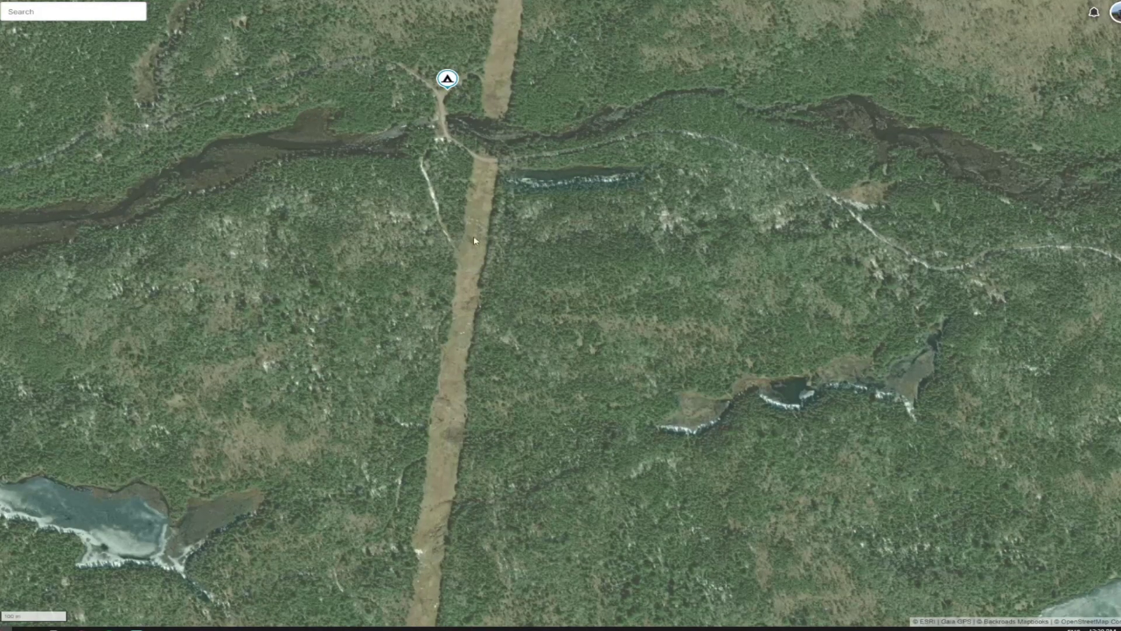
left_click_drag(486, 150, 510, 166)
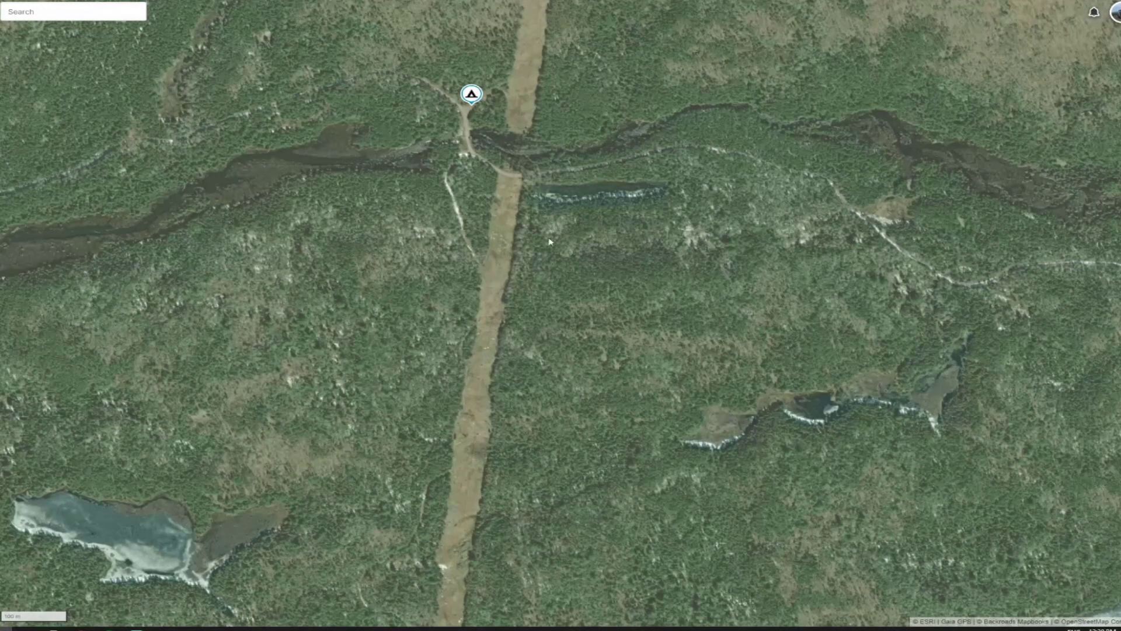
Trace the road east from the river crossing, along the river's south side, to the head of the narrow channel.
key("Right")
key("Right")
key("Right")
key("Right")
key("Right")
key("Right")
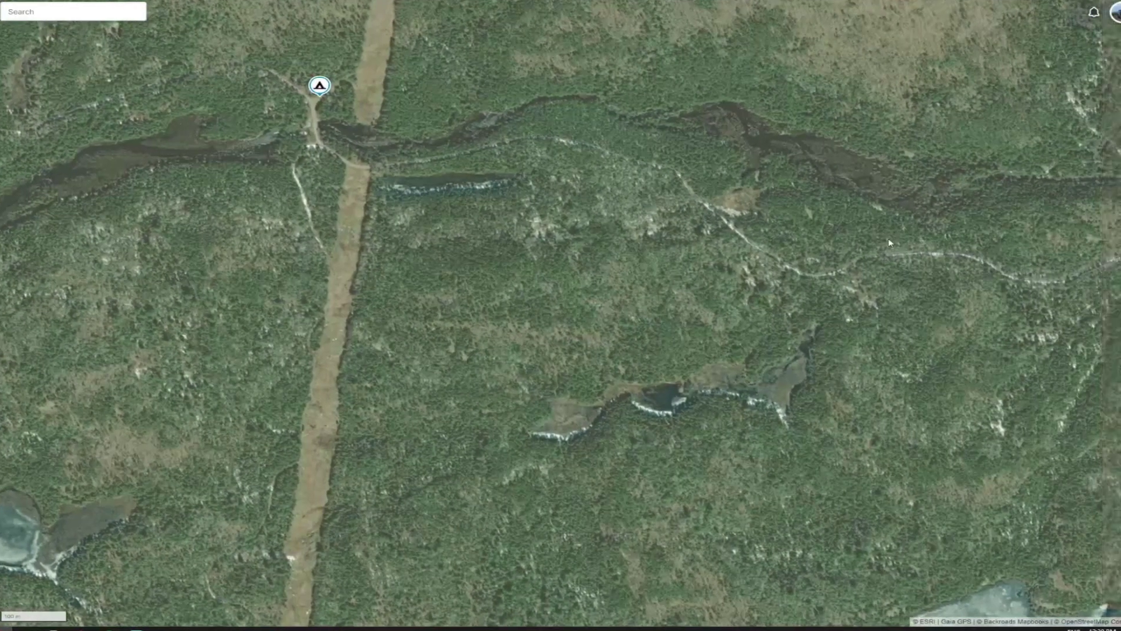
key("Right")
key("Up")
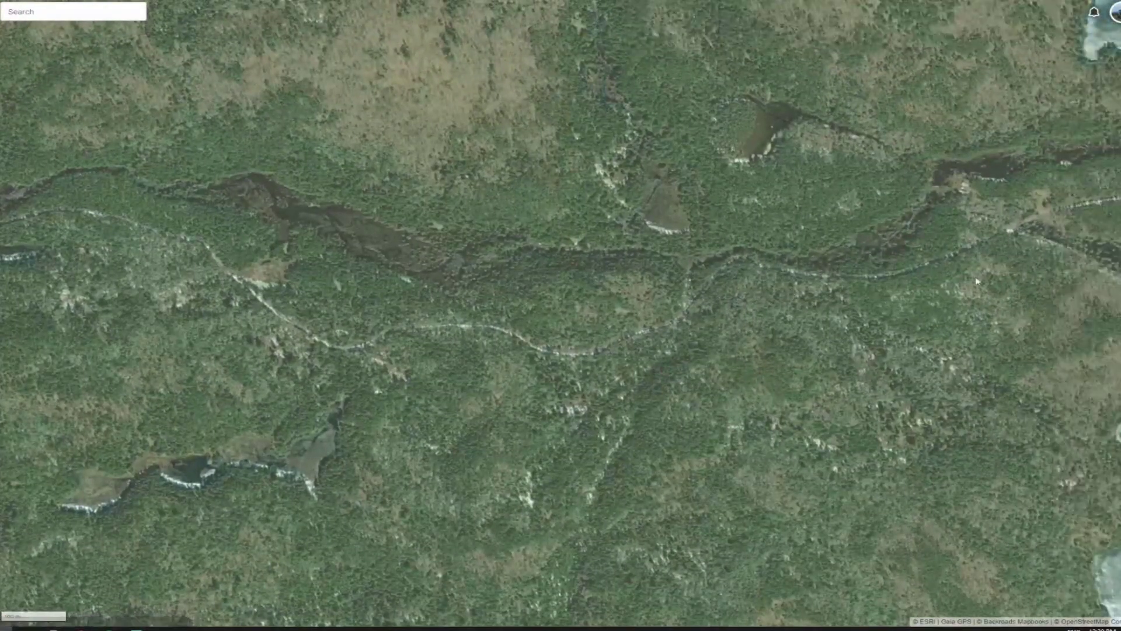
key("Right")
key("Right")
key("Right")
key("Right")
key("Right")
key("Up")
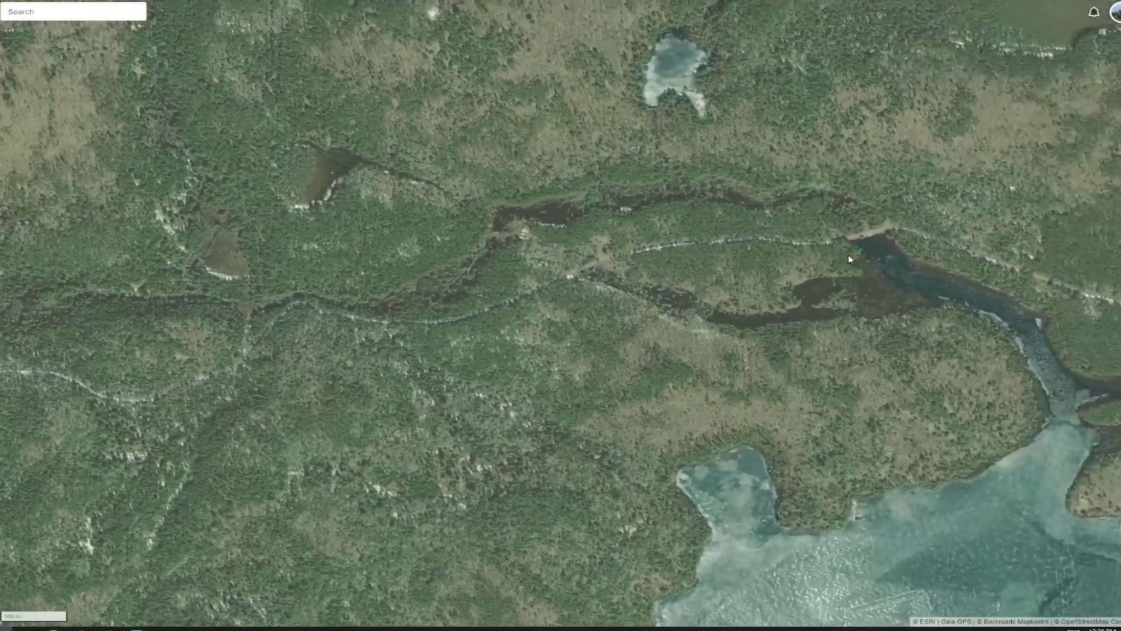
key("Right")
Examine the road and open ground where they touch the water at the channel's northern tip.
scroll(804, 243, "up", 3)
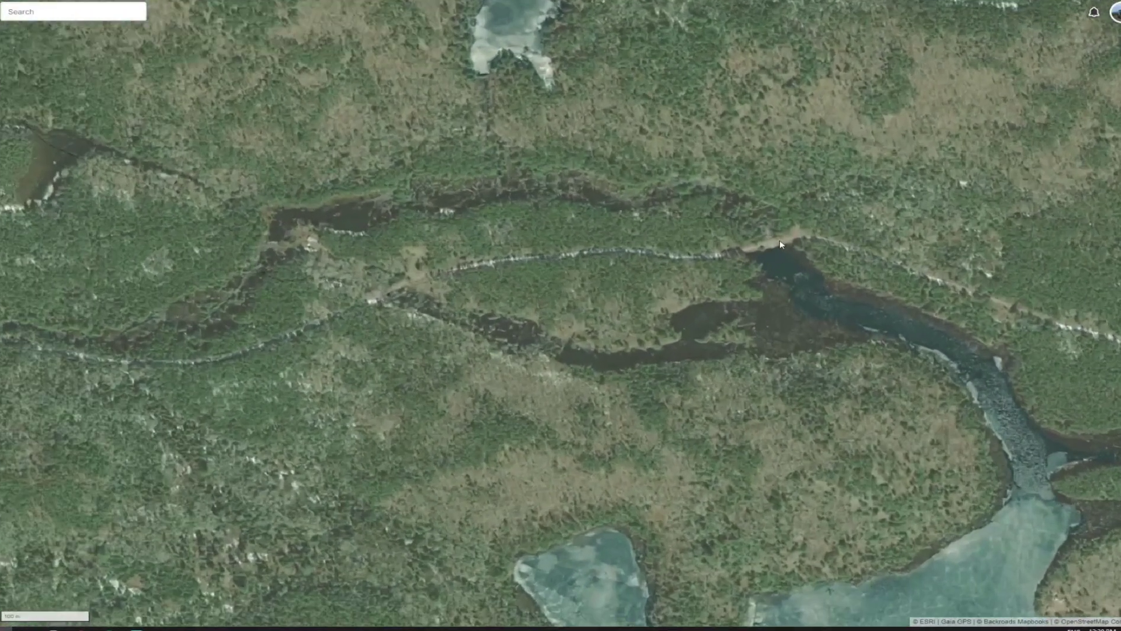
scroll(783, 240, "up", 2)
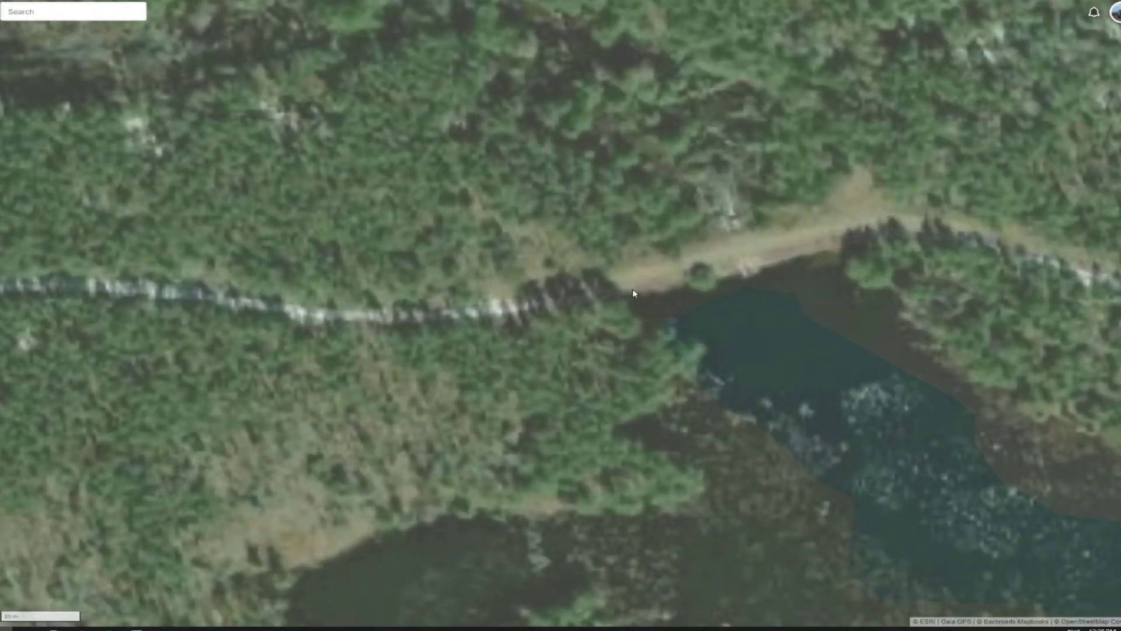
key("Right")
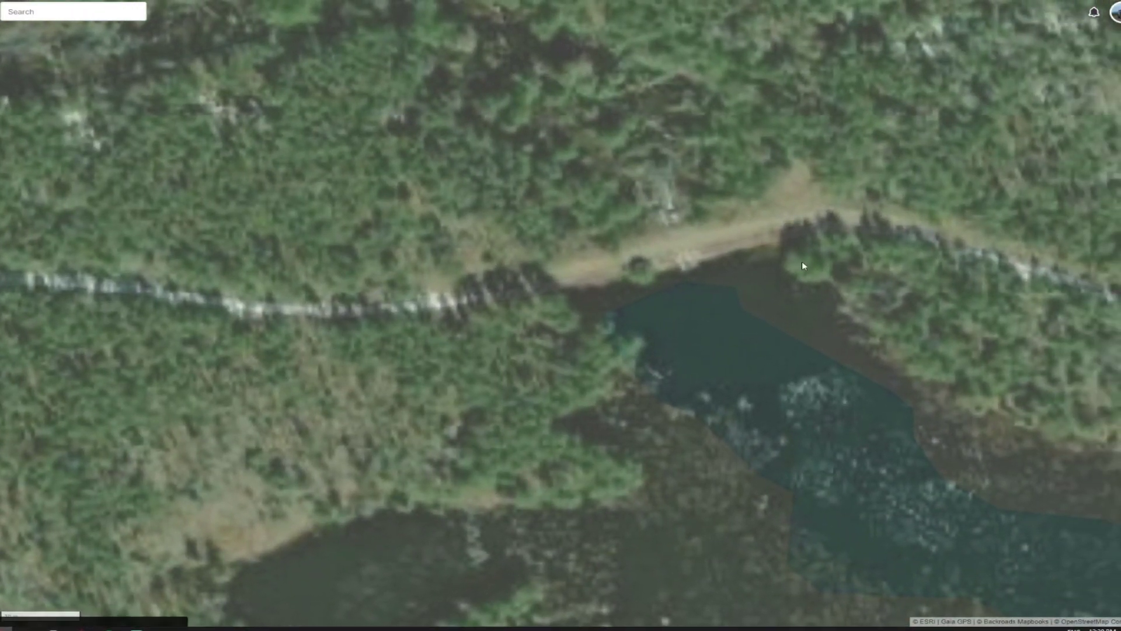
scroll(803, 264, "down", 1)
scroll(804, 267, "down", 2)
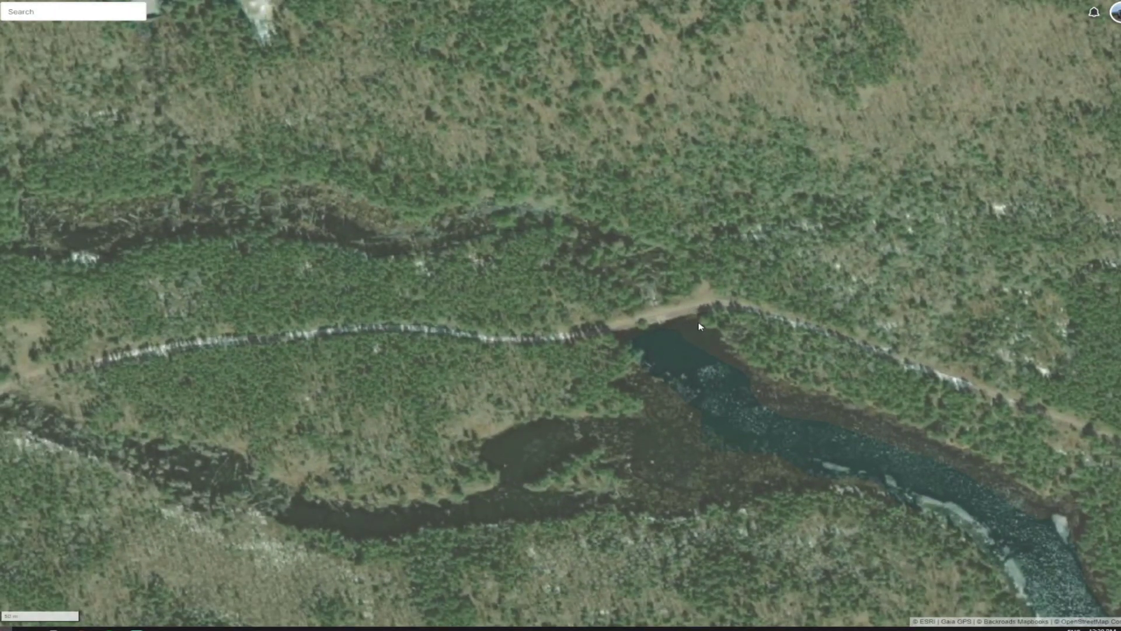
left_click_drag(738, 358, 653, 329)
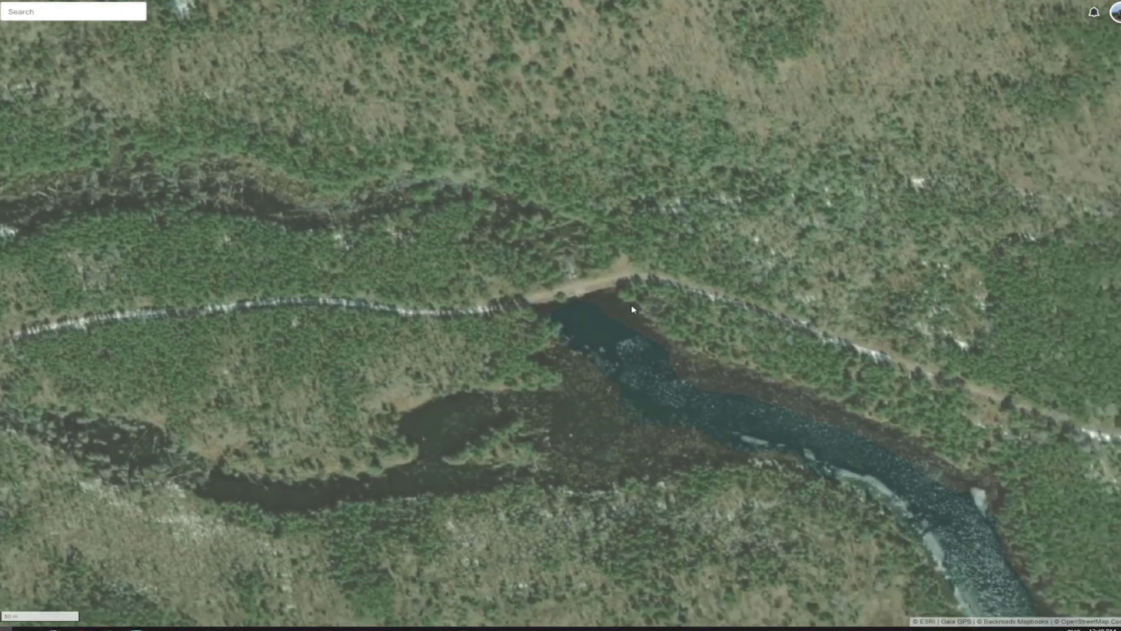
left_click_drag(611, 266, 480, 235)
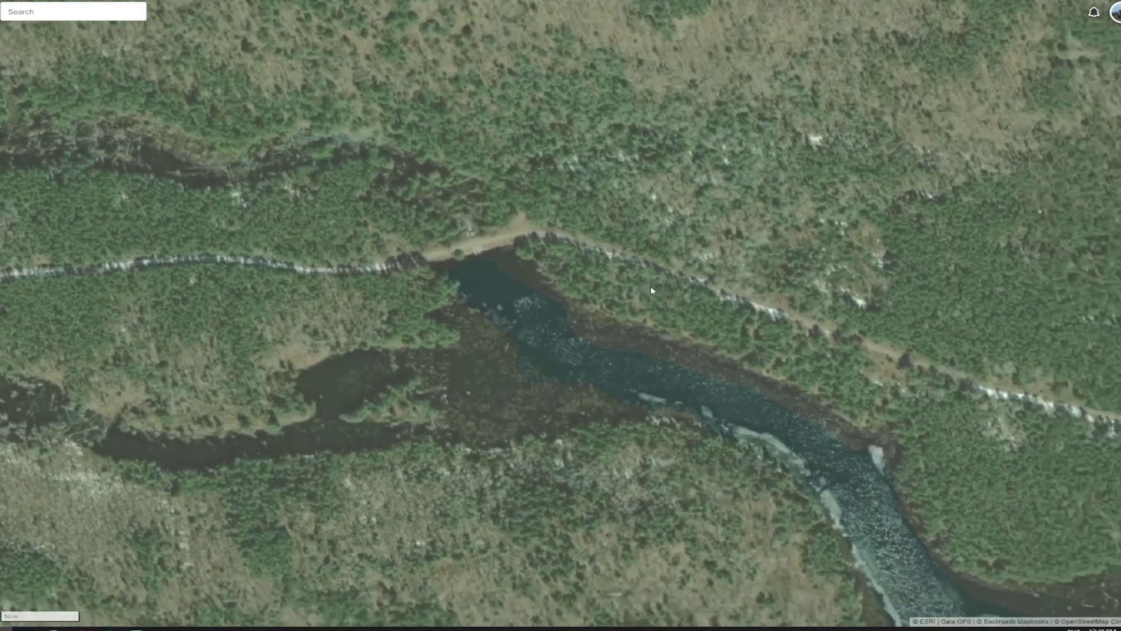
Inspect the clearing with buildings on the lake's north shore, east of the channel mouth.
scroll(512, 255, "down", 3)
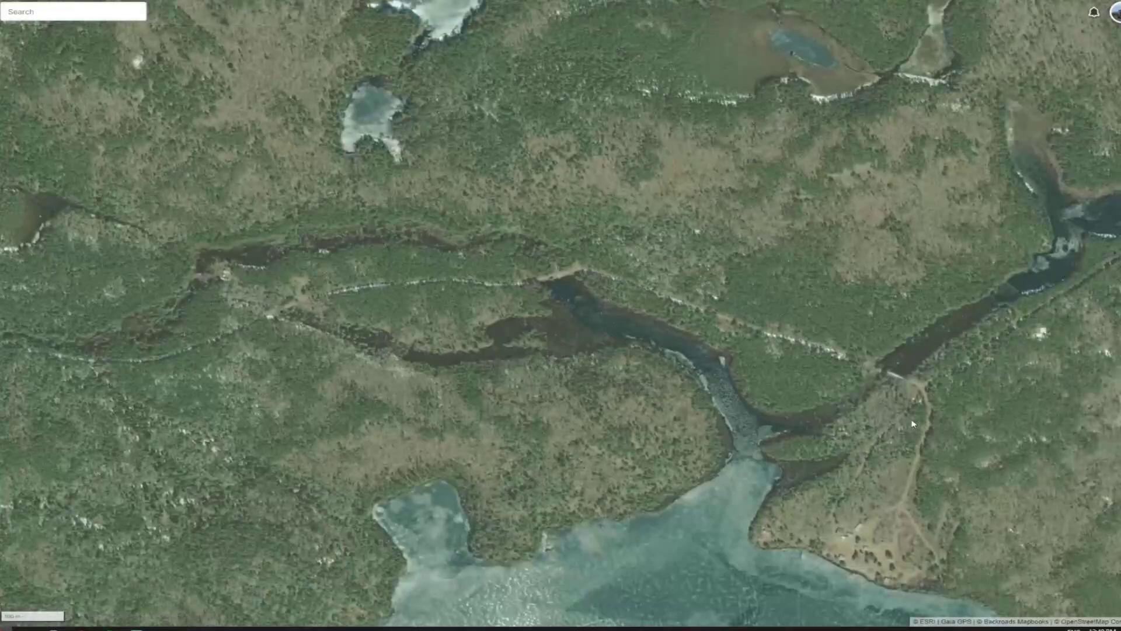
left_click_drag(914, 424, 730, 337)
scroll(729, 338, "up", 3)
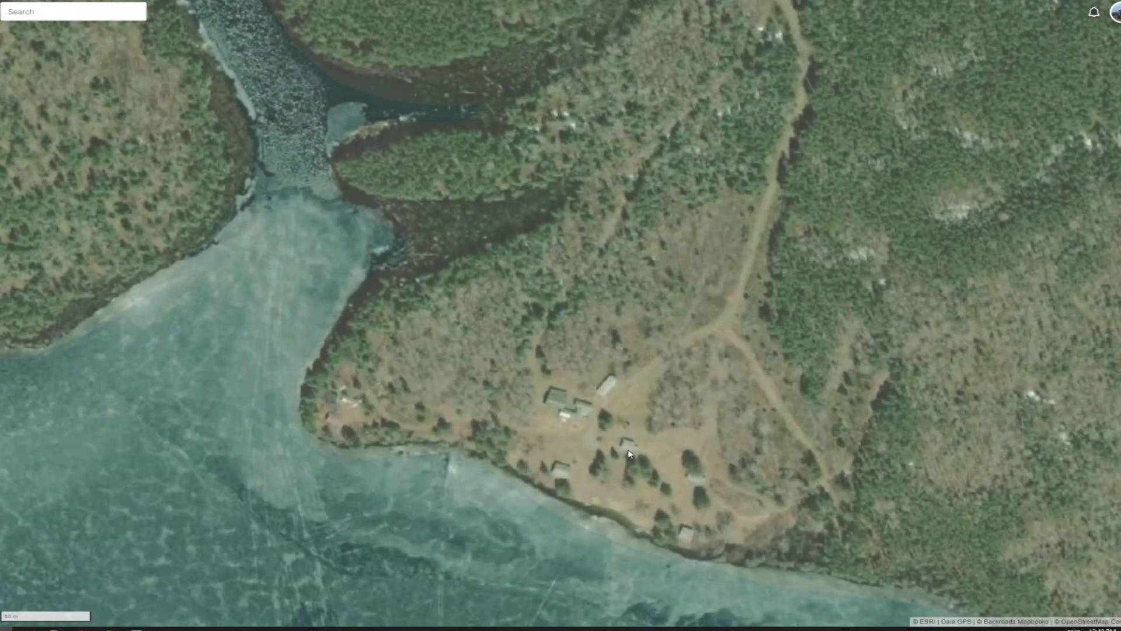
scroll(702, 383, "down", 2)
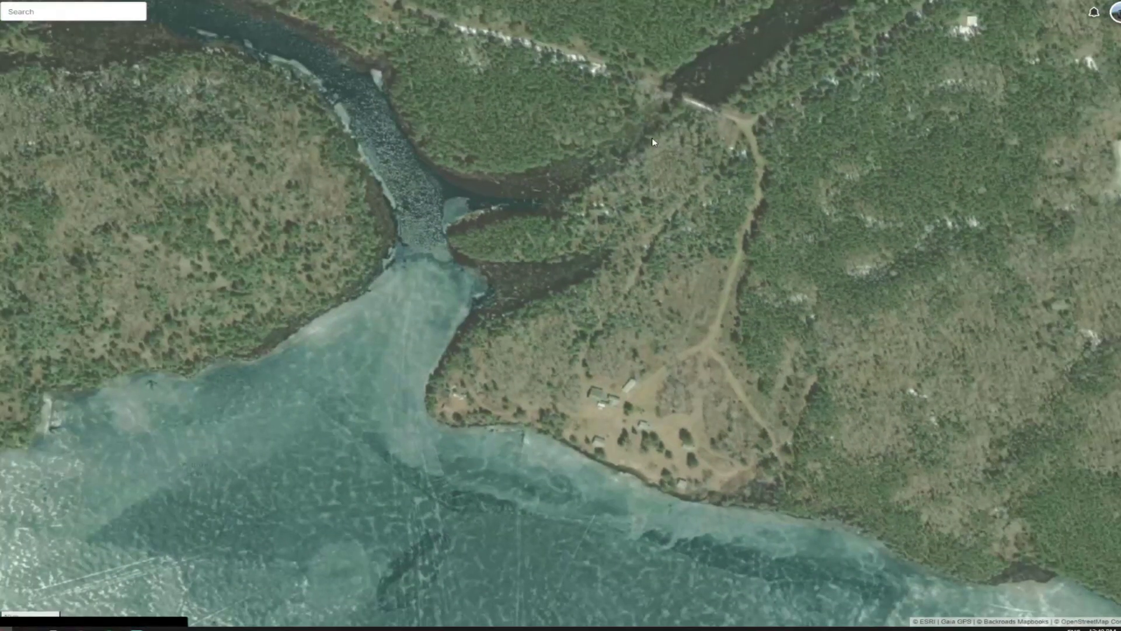
Trace the road from the bridge north of the building clearing northeast along the water and on to the east.
left_click_drag(768, 141, 703, 341)
left_click_drag(639, 319, 561, 359)
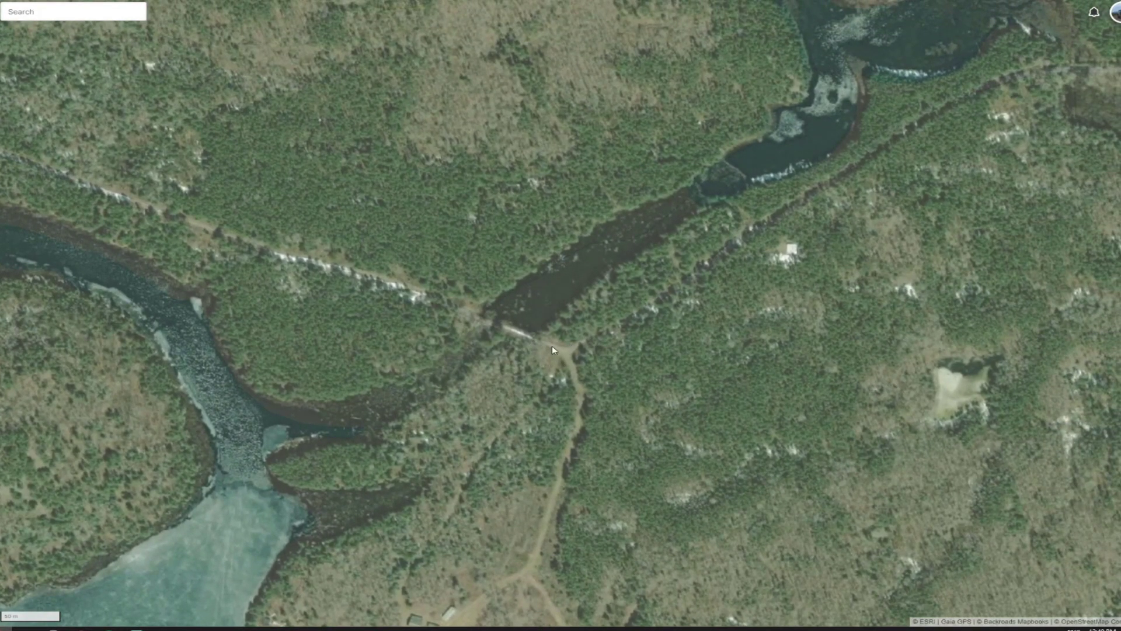
left_click_drag(782, 288, 497, 395)
left_click_drag(856, 268, 617, 318)
left_click_drag(923, 333, 560, 356)
left_click_drag(860, 366, 645, 277)
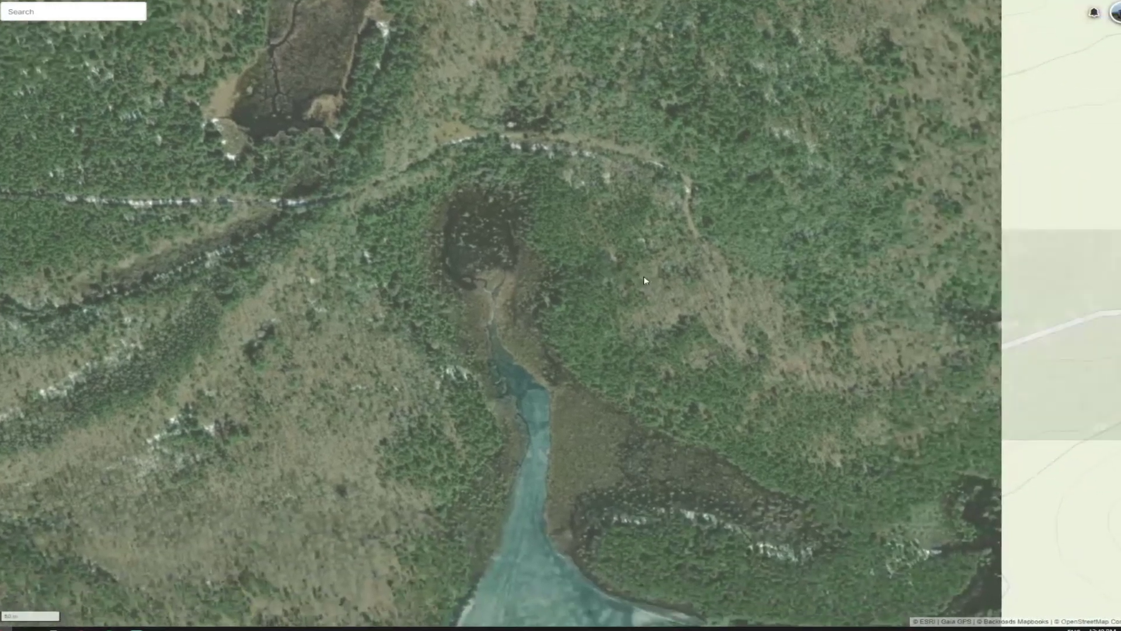
left_click_drag(957, 370, 686, 360)
left_click_drag(868, 354, 670, 370)
left_click_drag(860, 363, 816, 365)
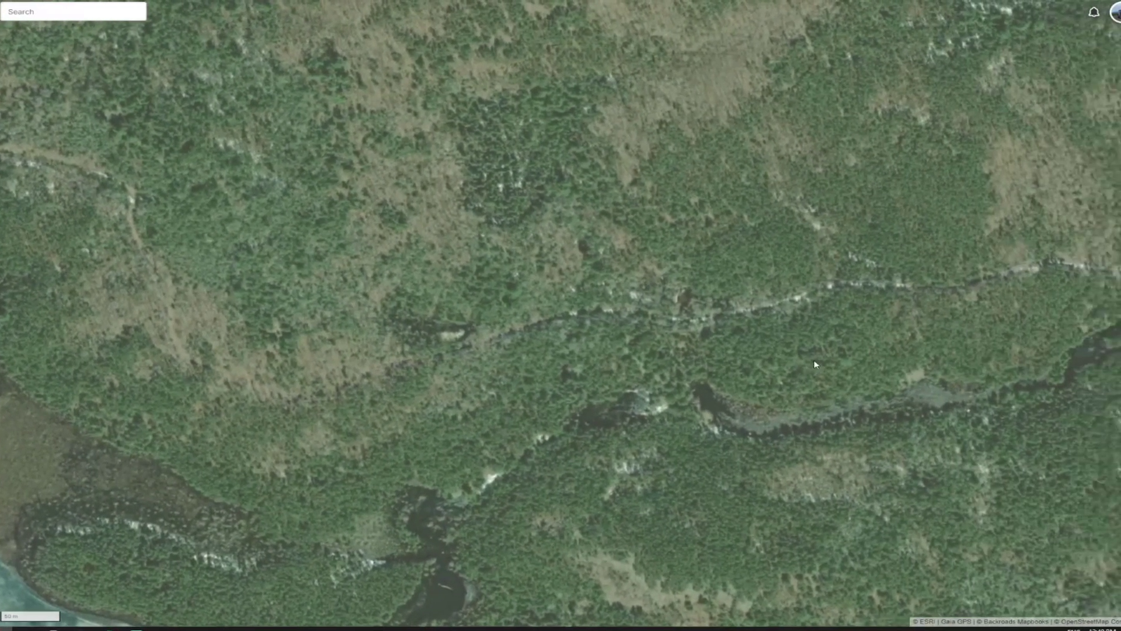
scroll(852, 346, "down", 2)
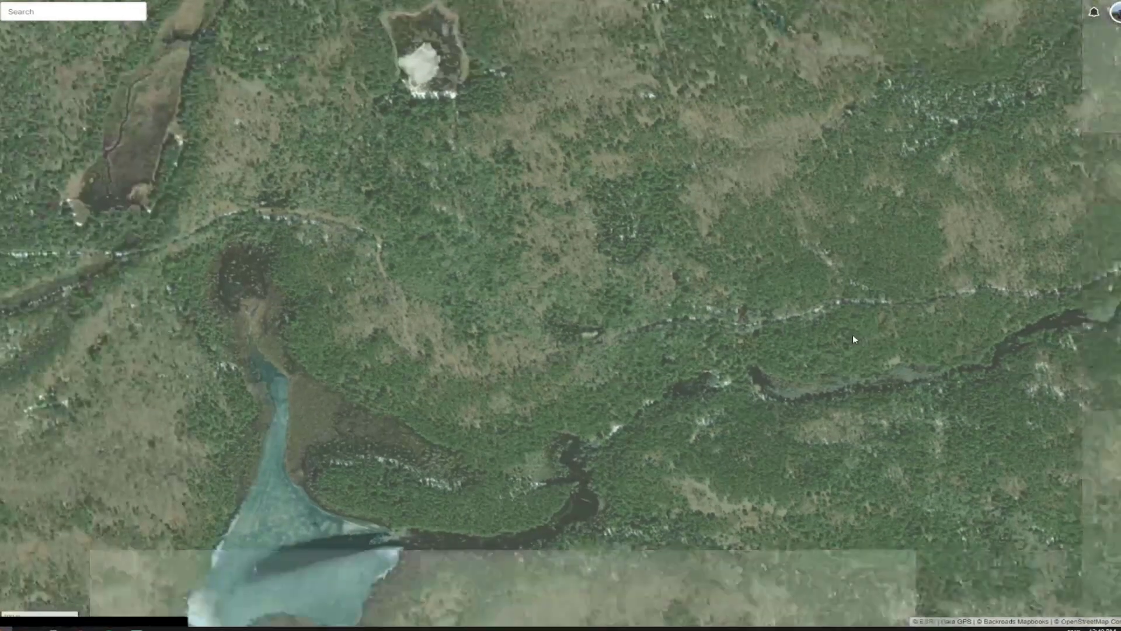
Return west to the bridge and view the road network around it in the wider area.
left_click_drag(131, 242, 554, 257)
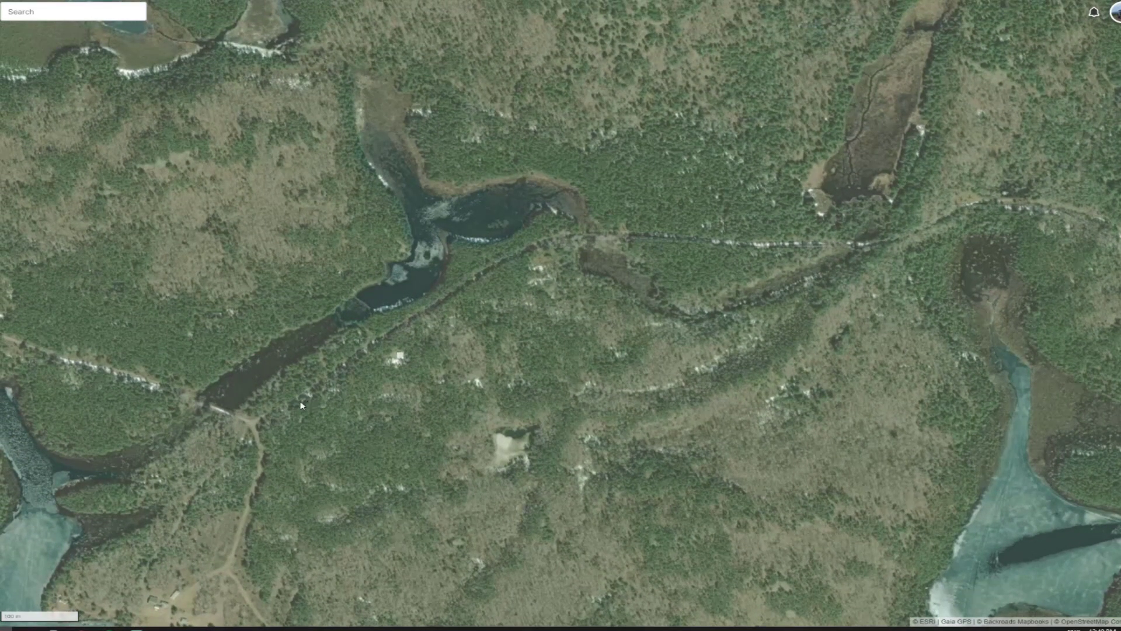
left_click_drag(200, 387, 261, 399)
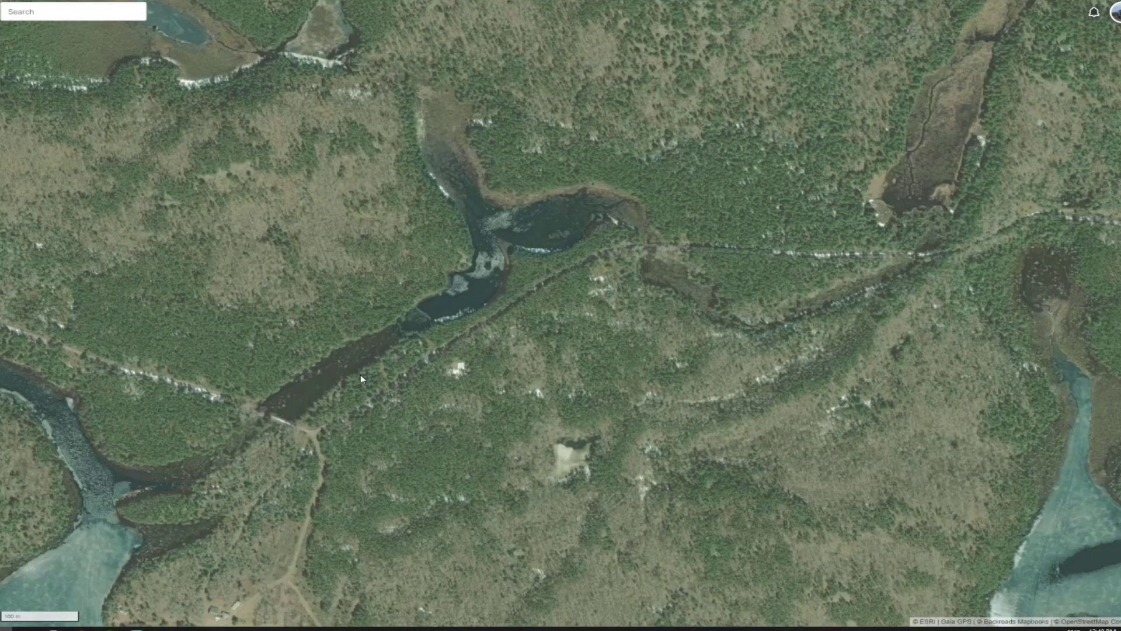
scroll(345, 397, "down", 4)
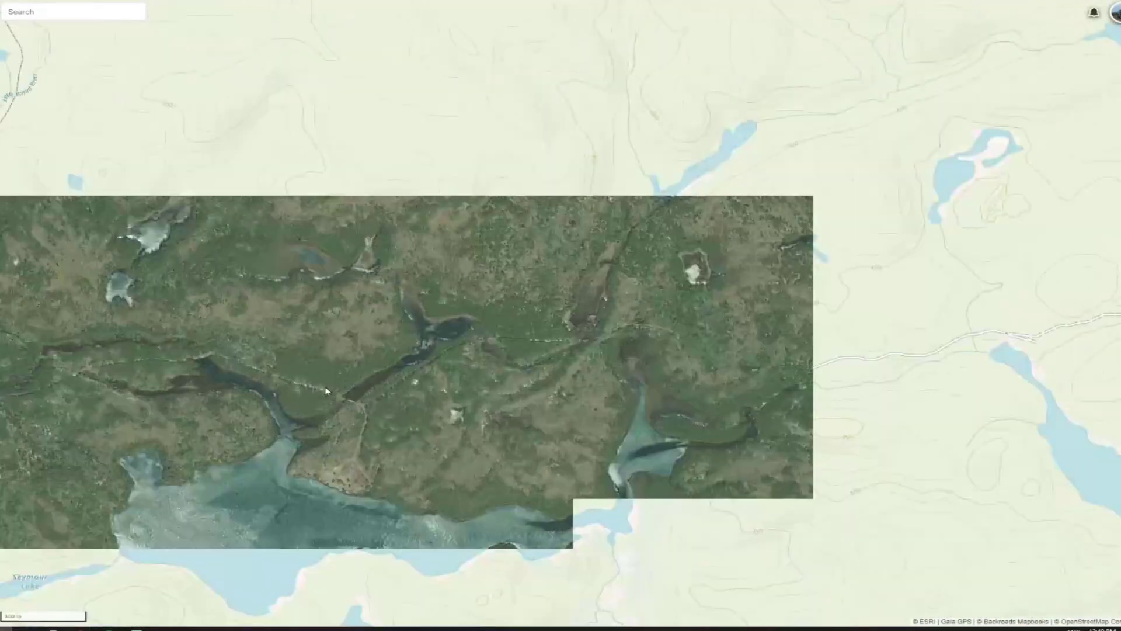
scroll(327, 390, "down", 2)
left_click_drag(187, 346, 515, 370)
left_click_drag(223, 392, 318, 430)
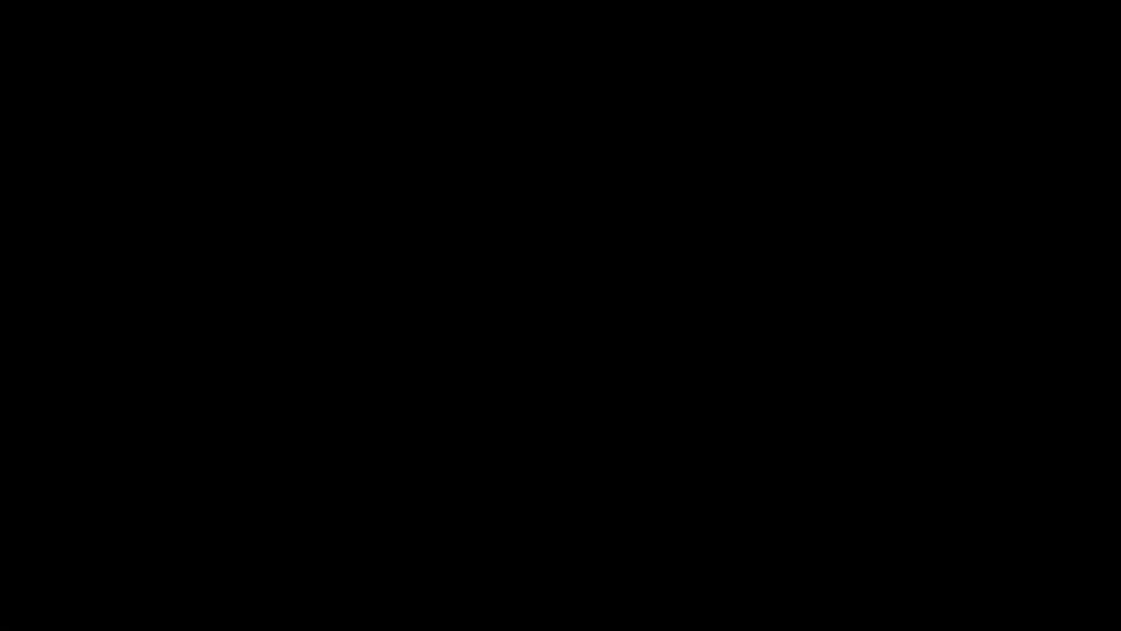